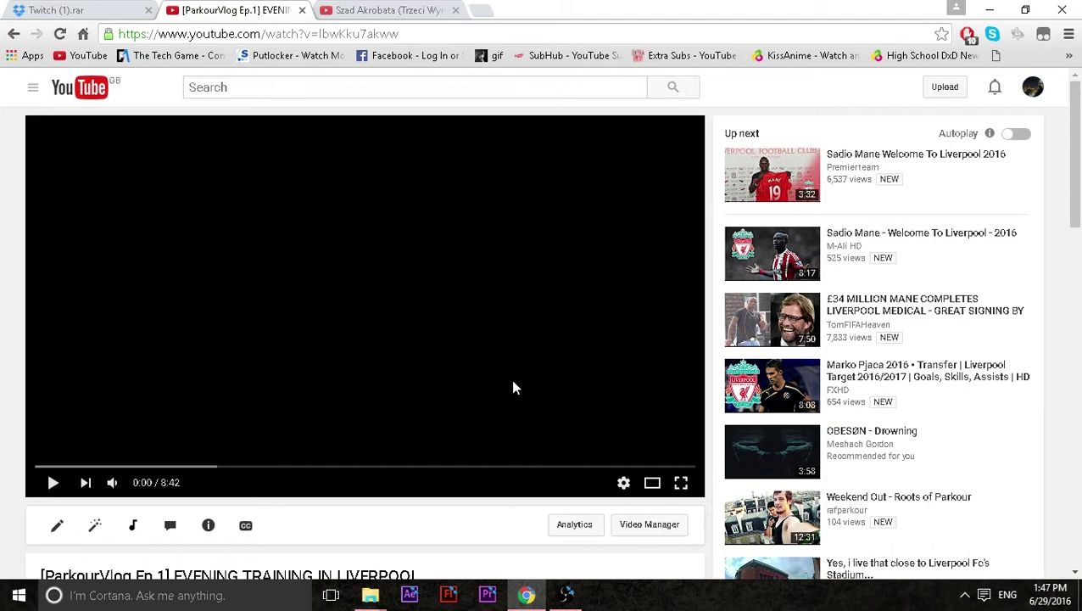
- Play the start of the parkour vlog and pause it at 0:13
scroll(513, 388, "down", 3)
scroll(507, 403, "up", 3)
scroll(437, 481, "down", 2)
scroll(189, 463, "down", 2)
scroll(85, 495, "up", 4)
left_click(52, 492)
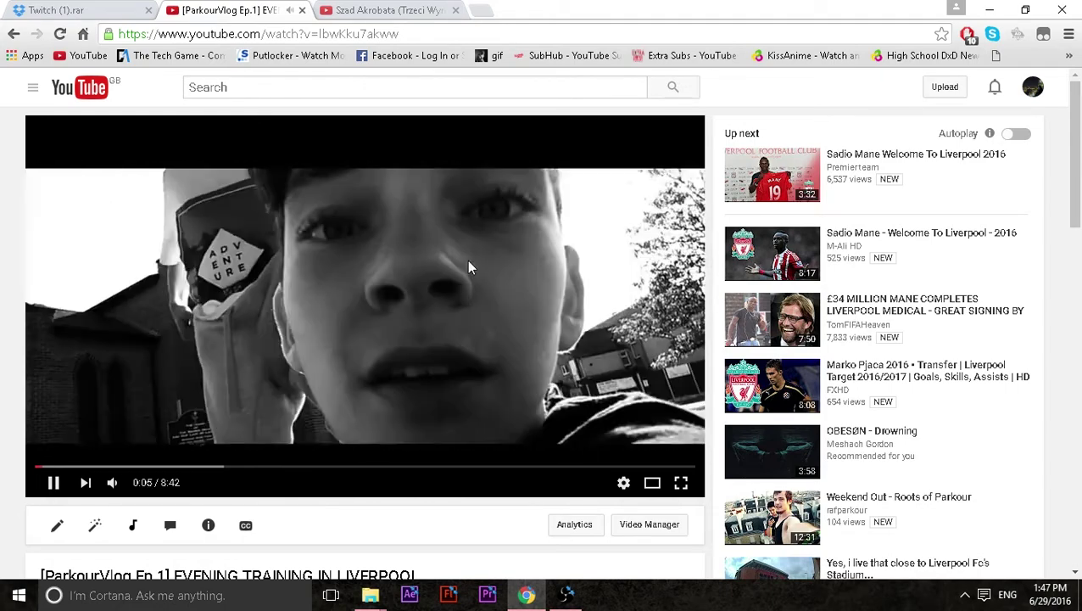
mouse_move(140, 487)
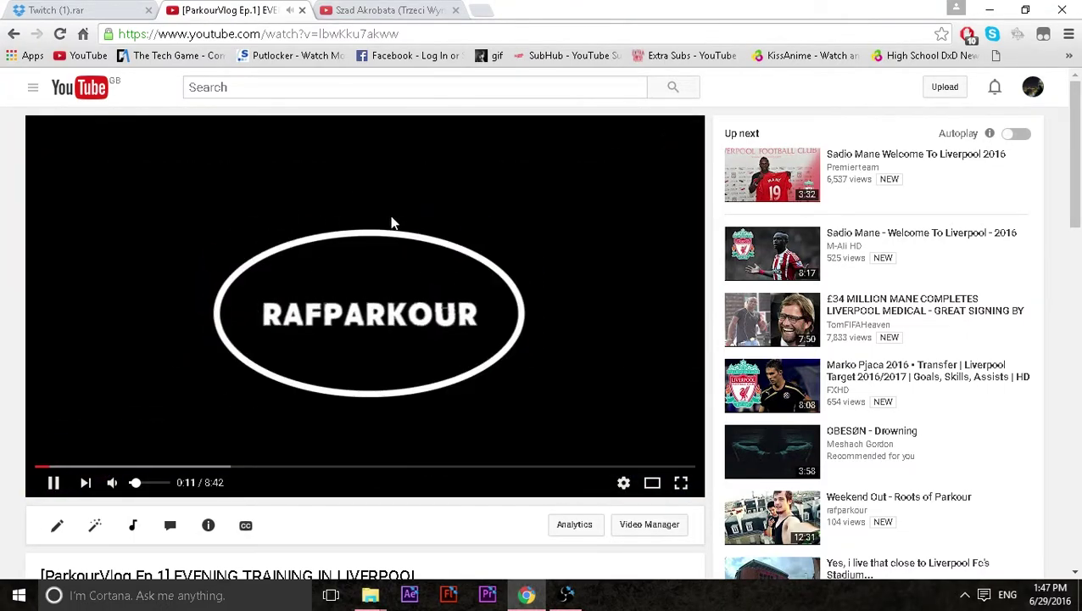
left_click(447, 213)
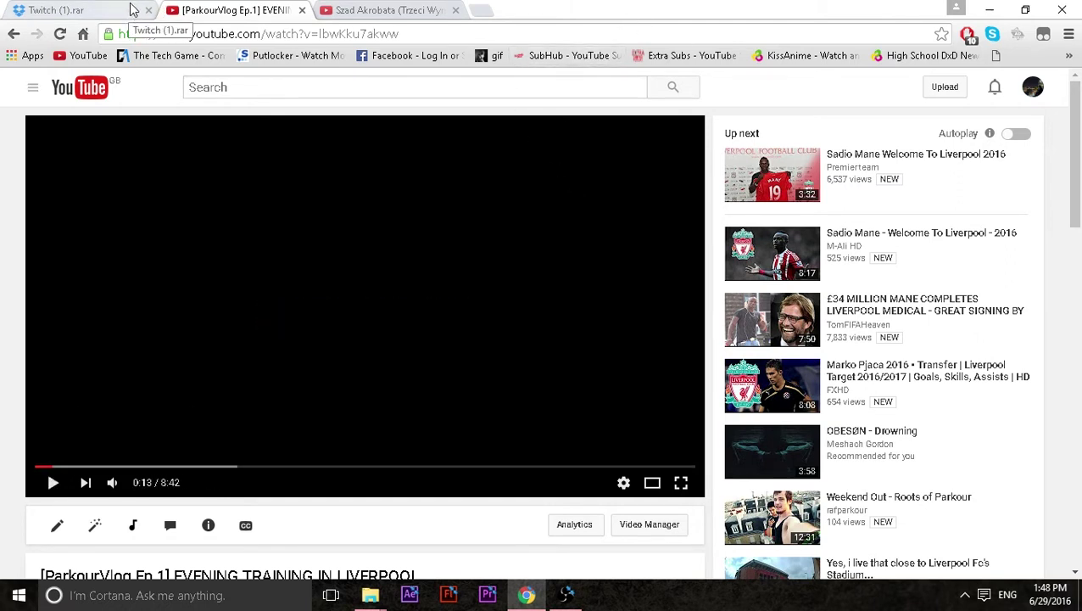
- Glance at the video description, then switch to the Twitch (1).rar Dropbox page
scroll(321, 303, "down", 6)
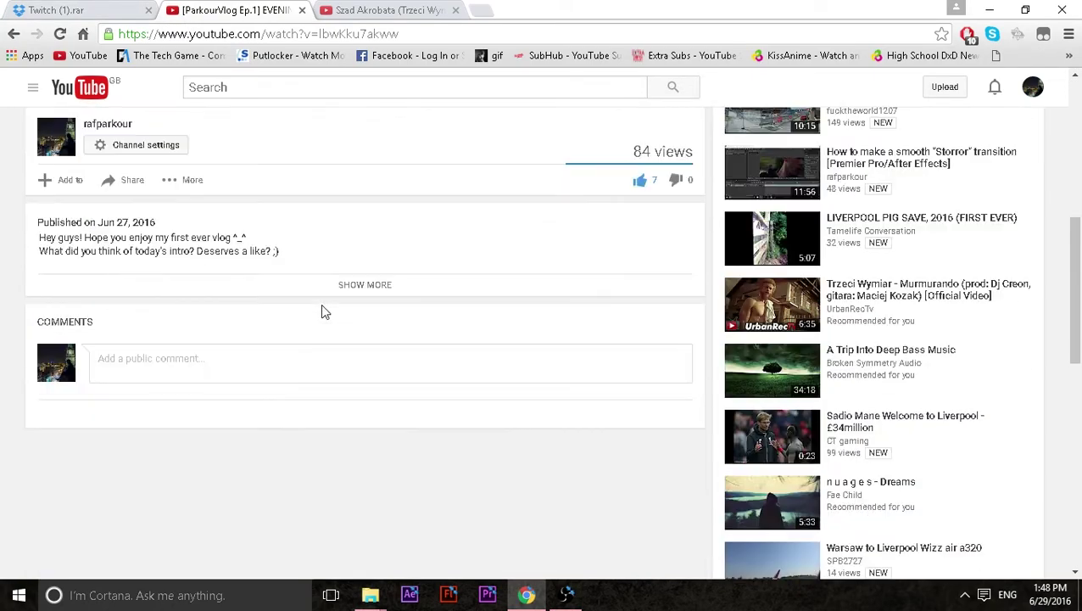
scroll(321, 304, "up", 6)
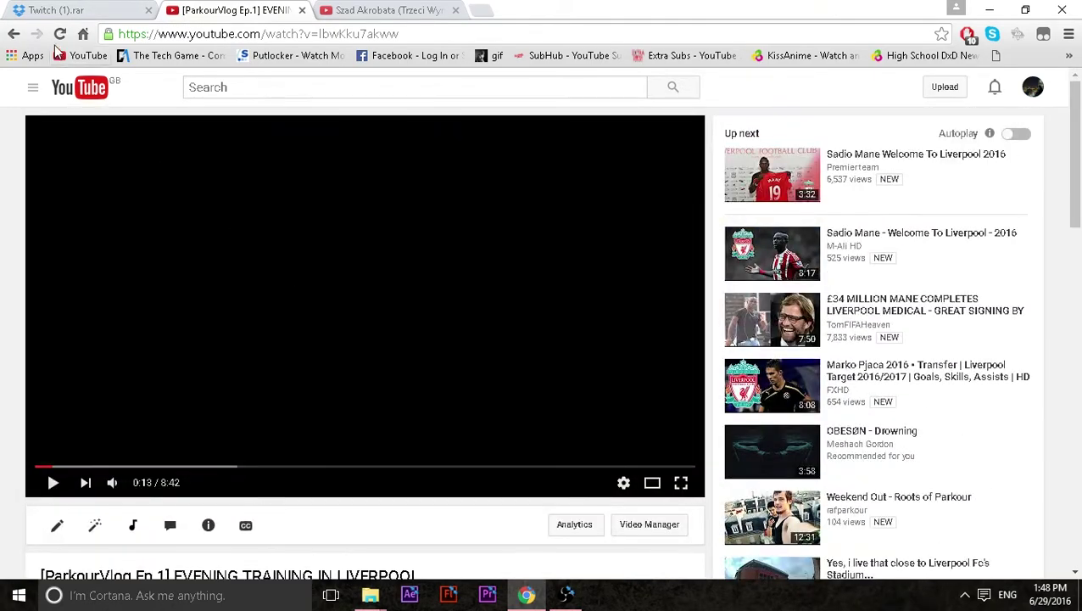
left_click(108, 8)
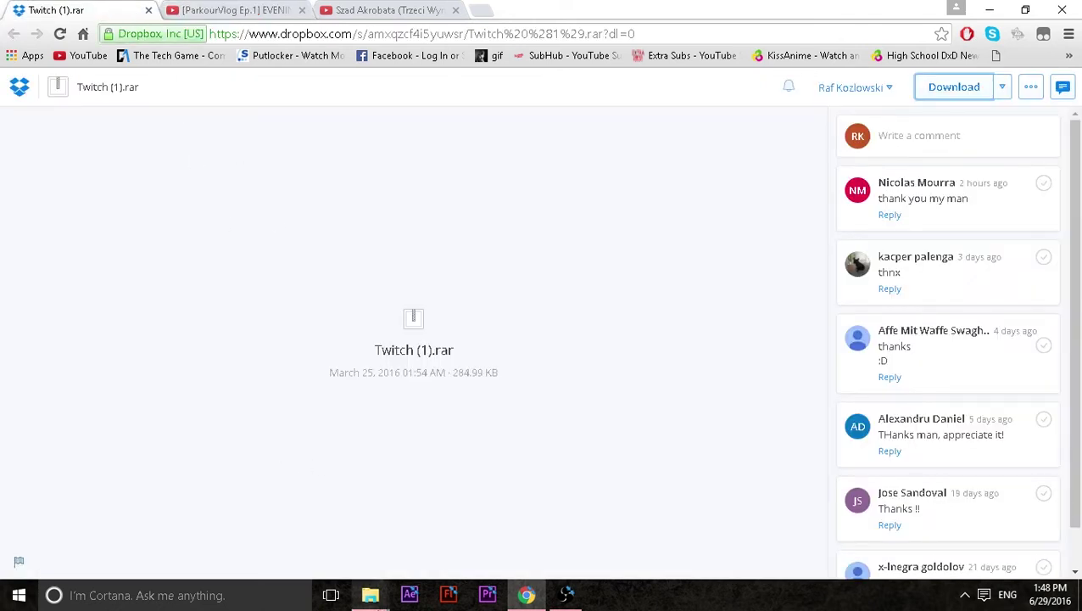
- Download Twitch (1).rar from Dropbox and open the finished download's options
left_click(566, 596)
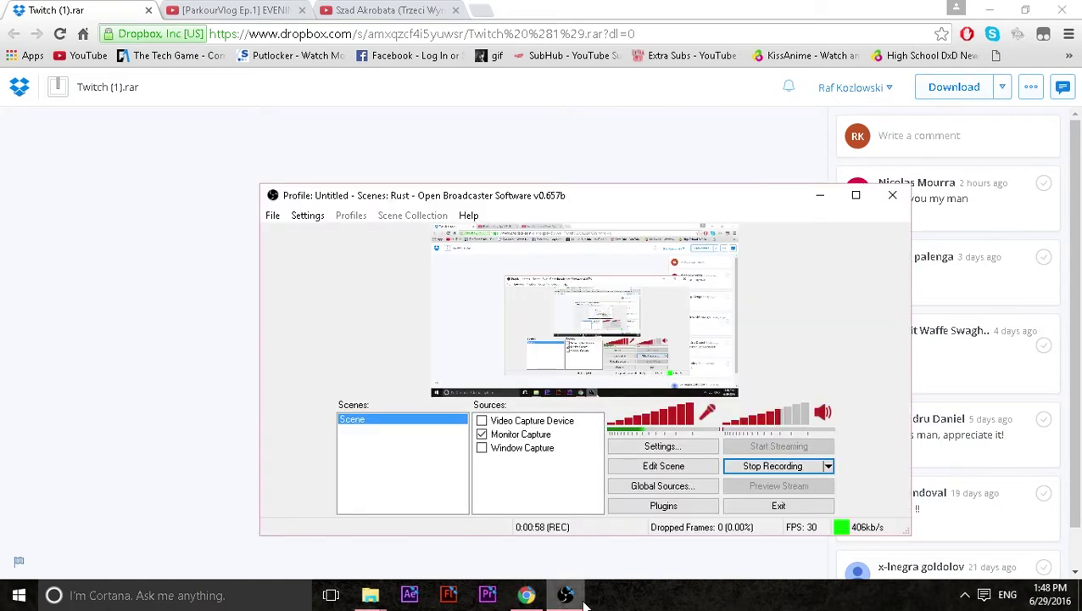
left_click(578, 597)
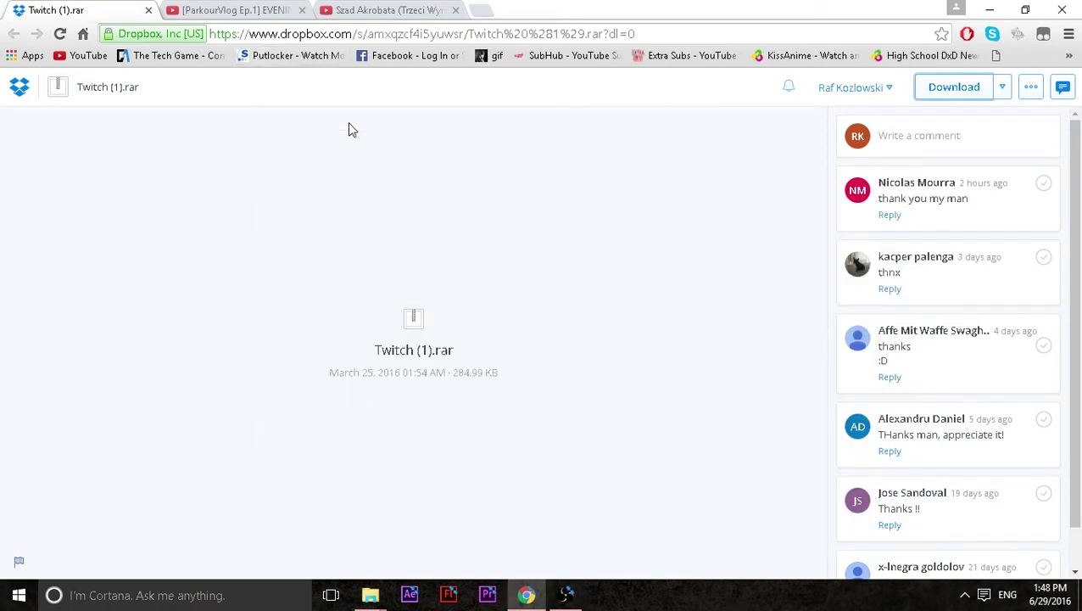
left_click(492, 33)
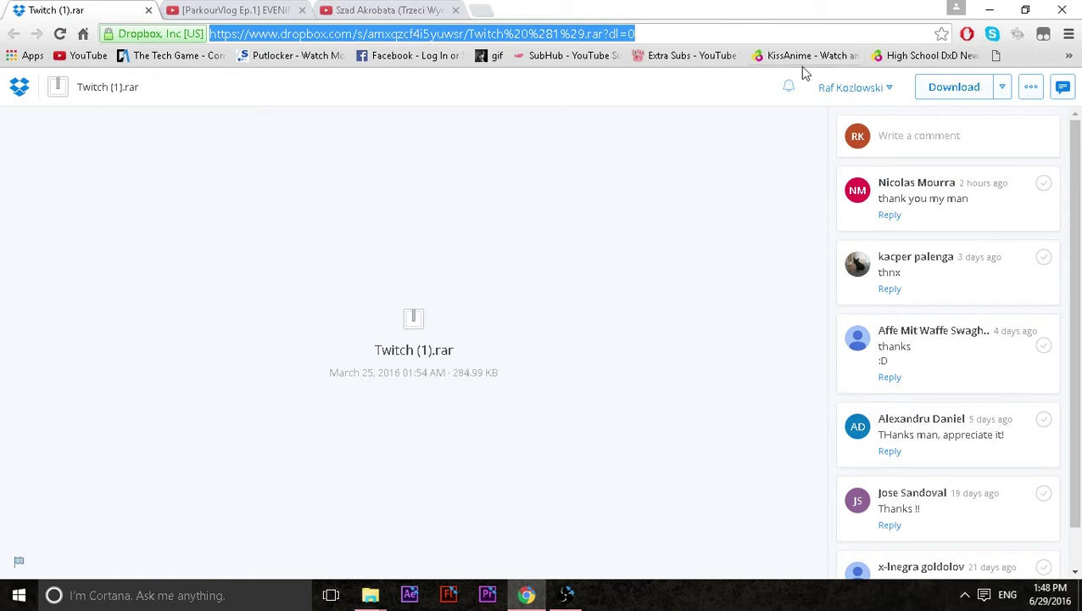
left_click(933, 97)
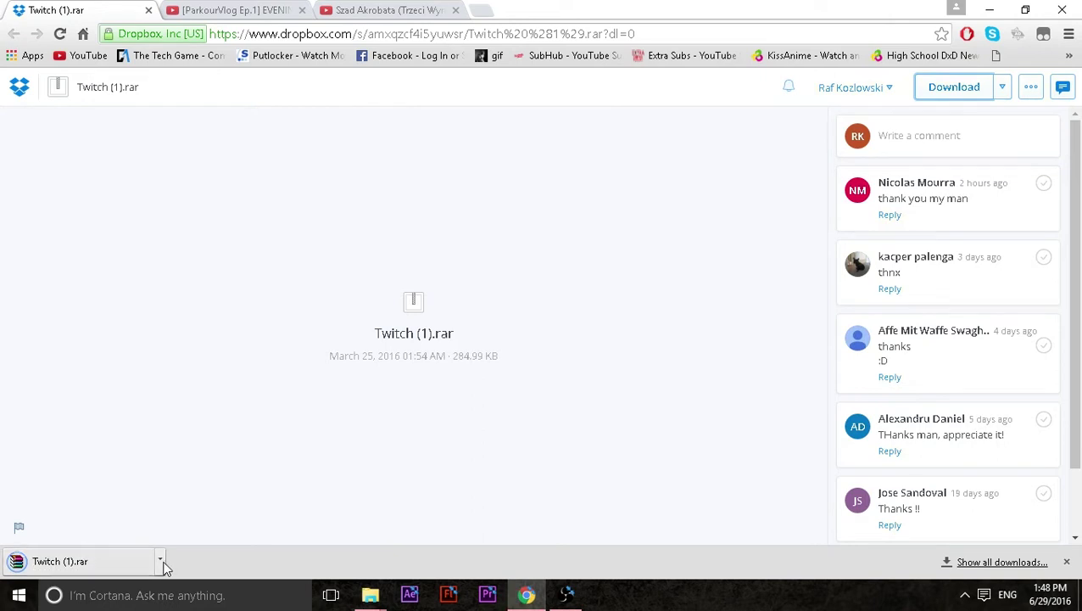
left_click(163, 560)
- Reveal Twitch (1).rar in Downloads and preview its contents in WinRAR
left_click(196, 509)
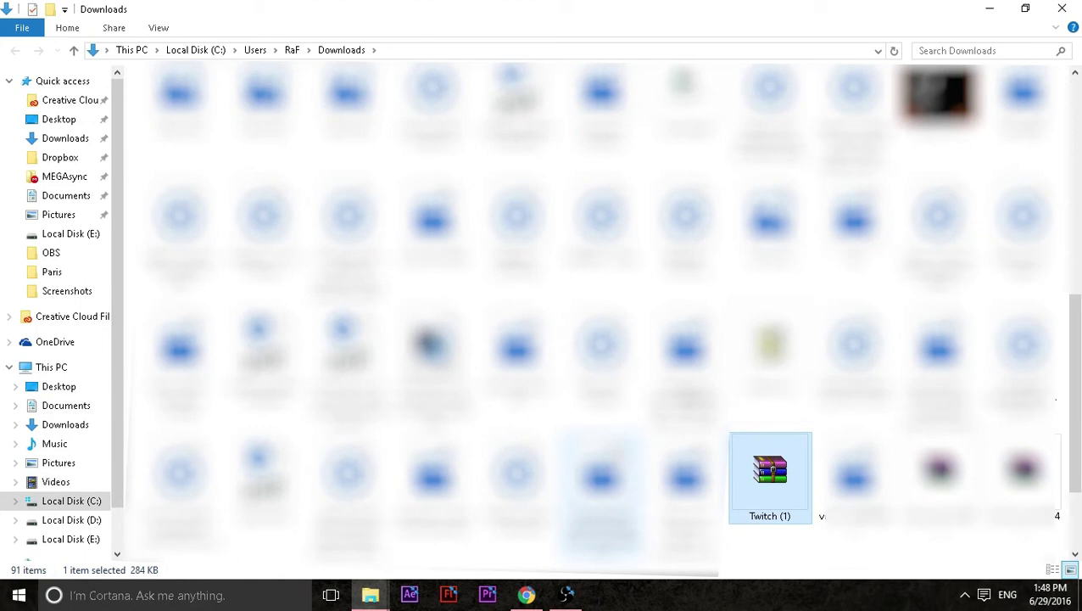
right_click(779, 507)
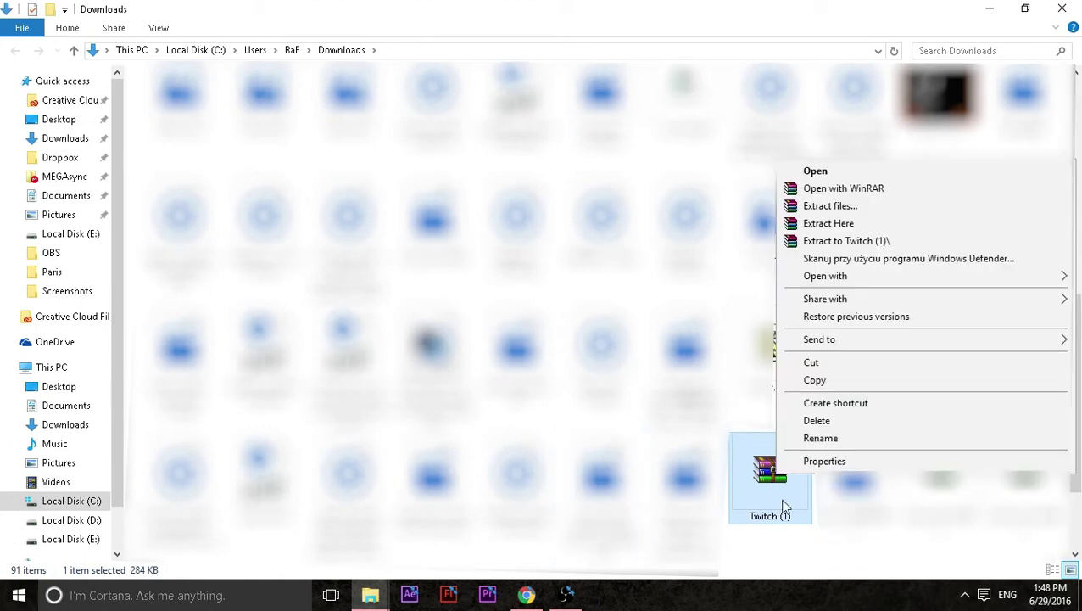
left_click(843, 189)
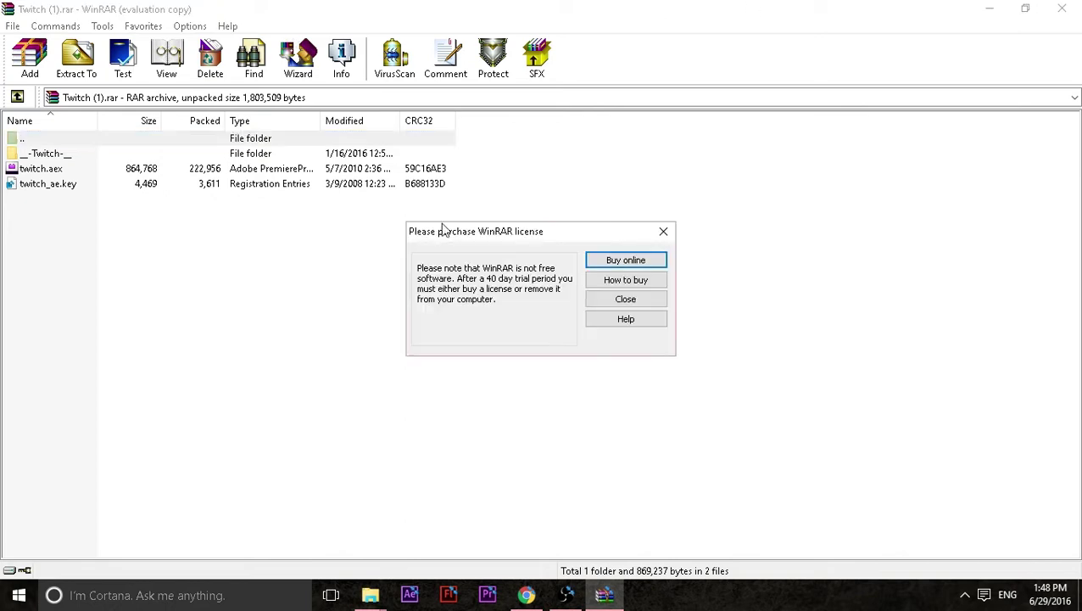
left_click(665, 236)
left_click(1061, 8)
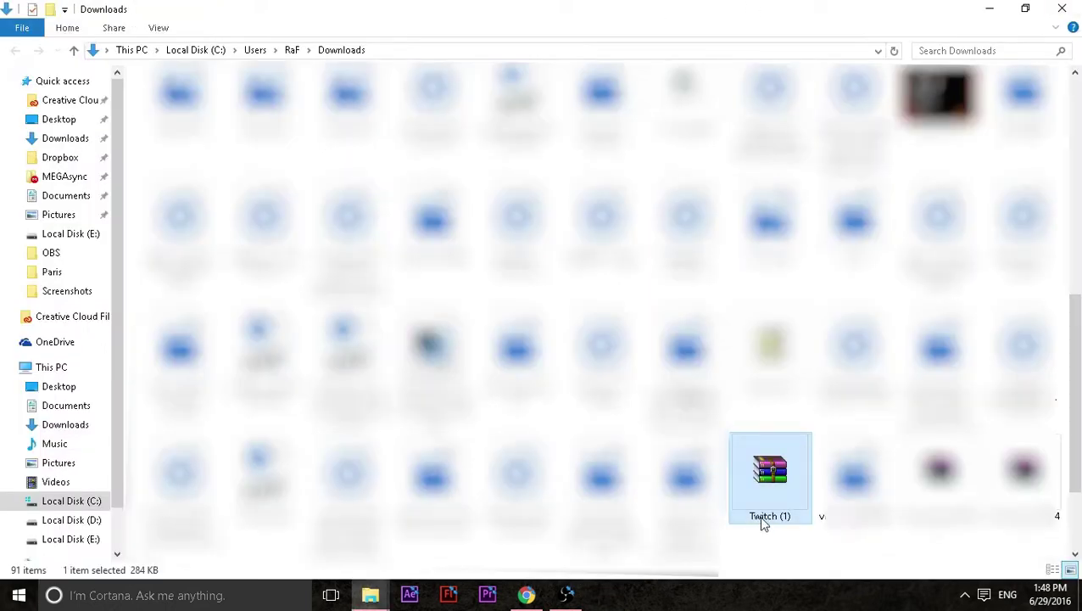
- Extract the archive into a new Twitch (1) folder, open it and select the twitch files
right_click(772, 462)
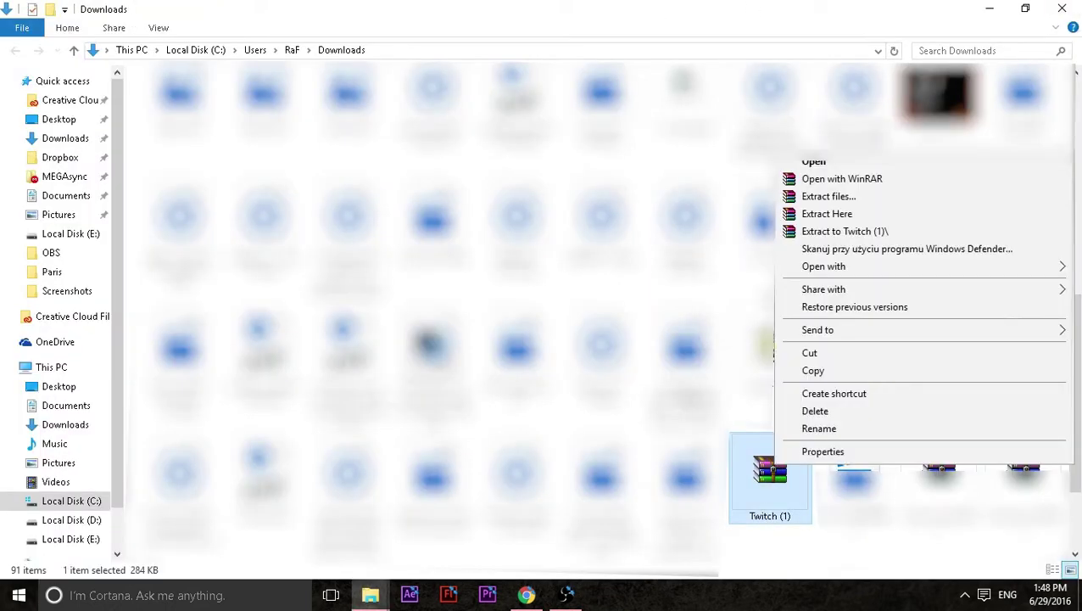
left_click(838, 196)
left_click(588, 460)
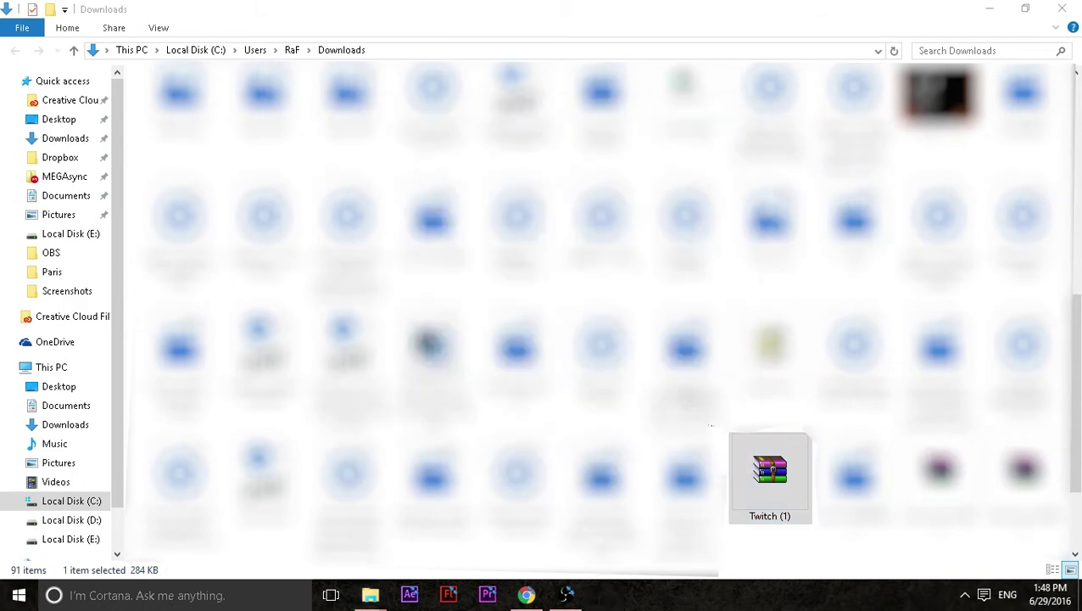
scroll(856, 474, "up", 5)
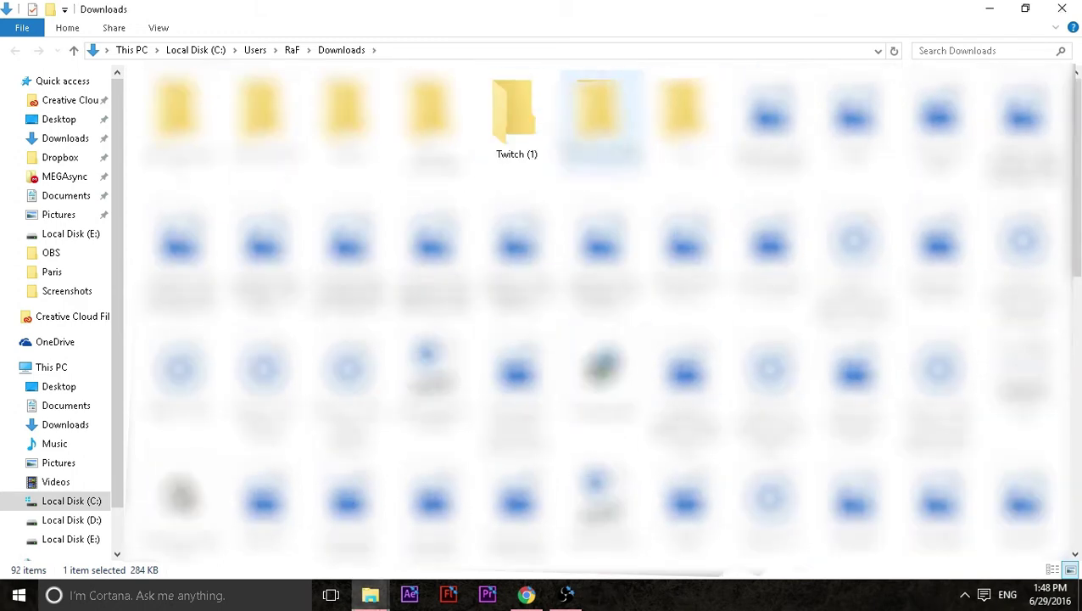
double_click(527, 140)
left_click_drag(191, 252, 163, 116)
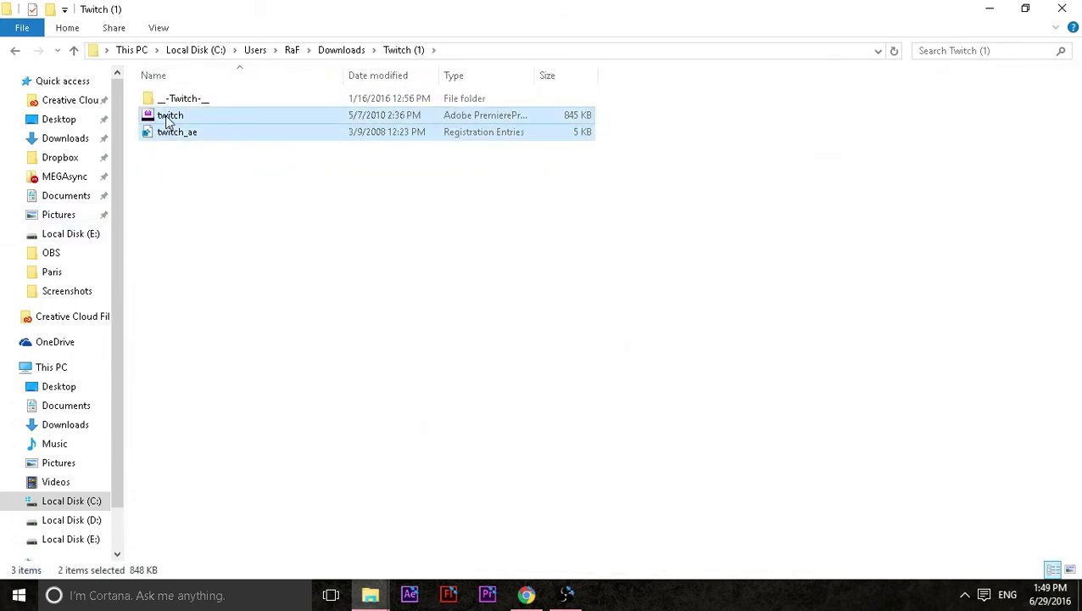
- Copy the twitch and twitch_ae files, then go to Local Disk (C:) in the Effects window
right_click(163, 116)
left_click(213, 288)
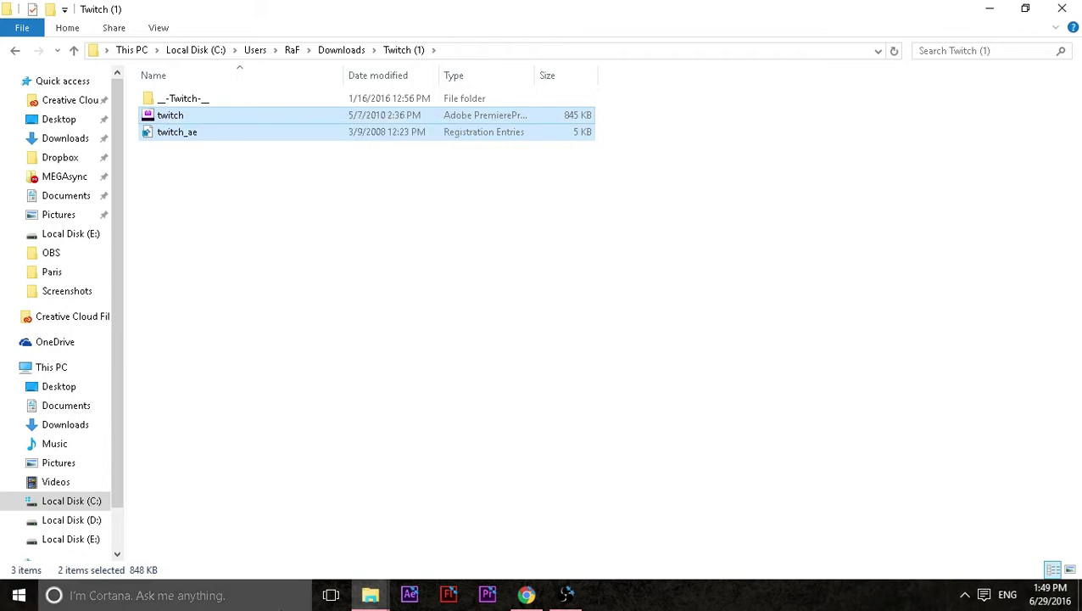
left_click(370, 594)
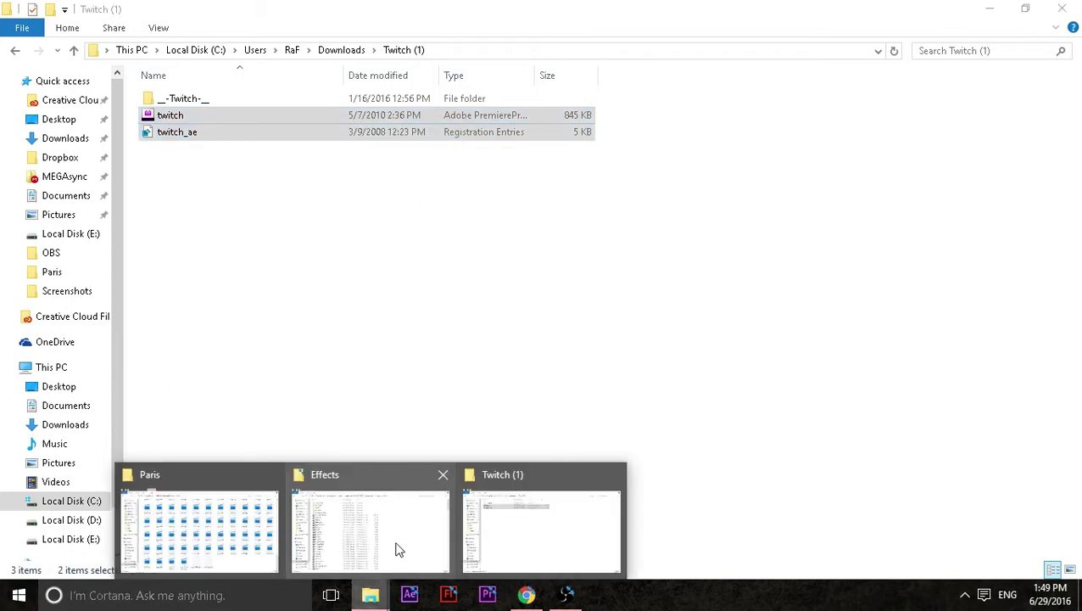
left_click(362, 521)
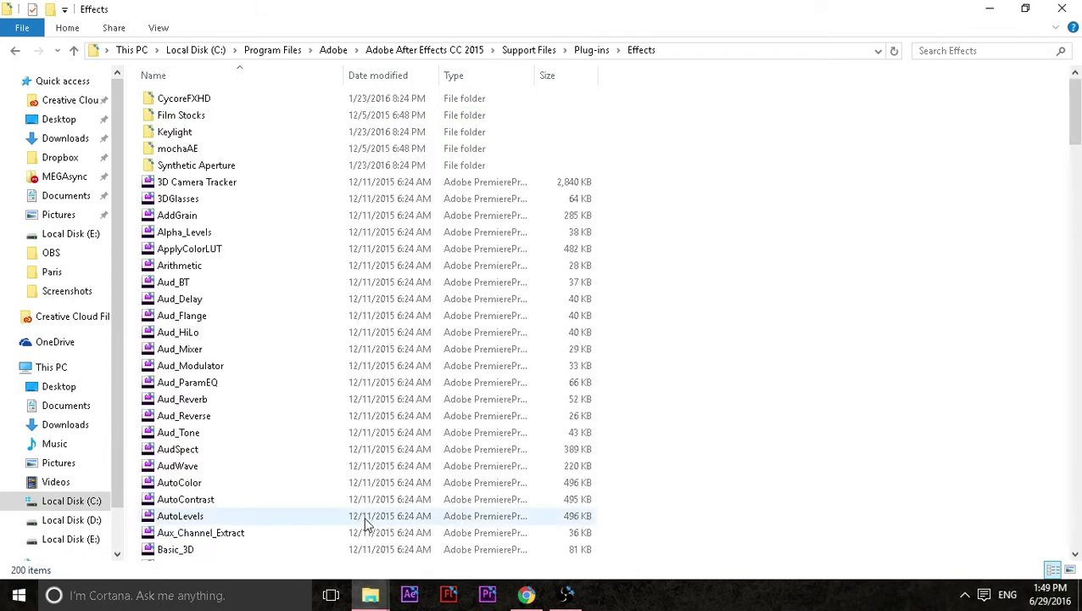
left_click(176, 52)
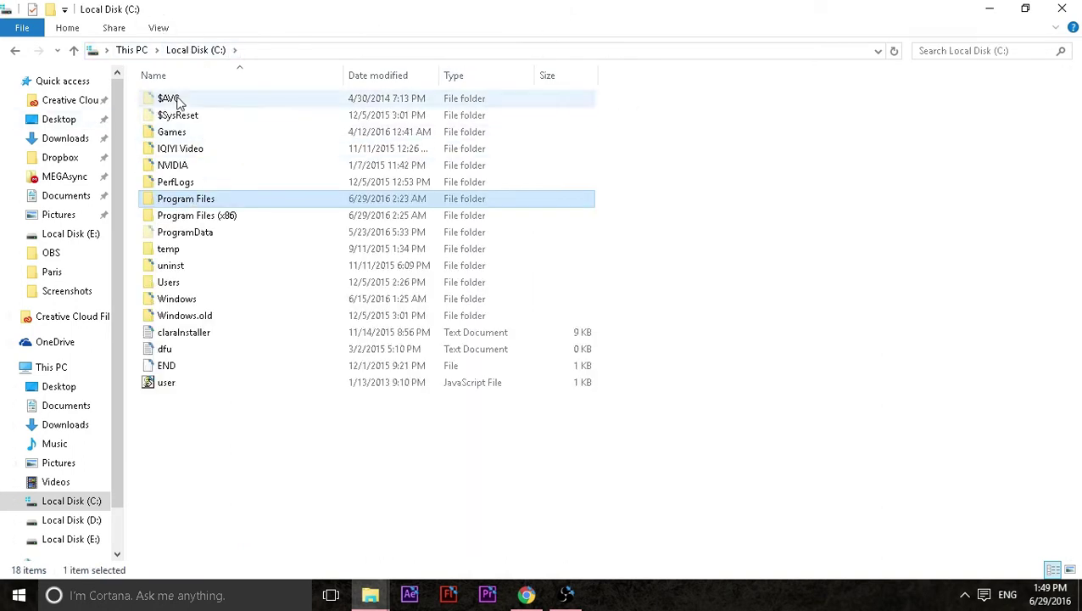
- Navigate to Program Files > Adobe > Adobe After Effects CC 2015 > Support Files > Plug-ins
double_click(178, 203)
left_click(187, 102)
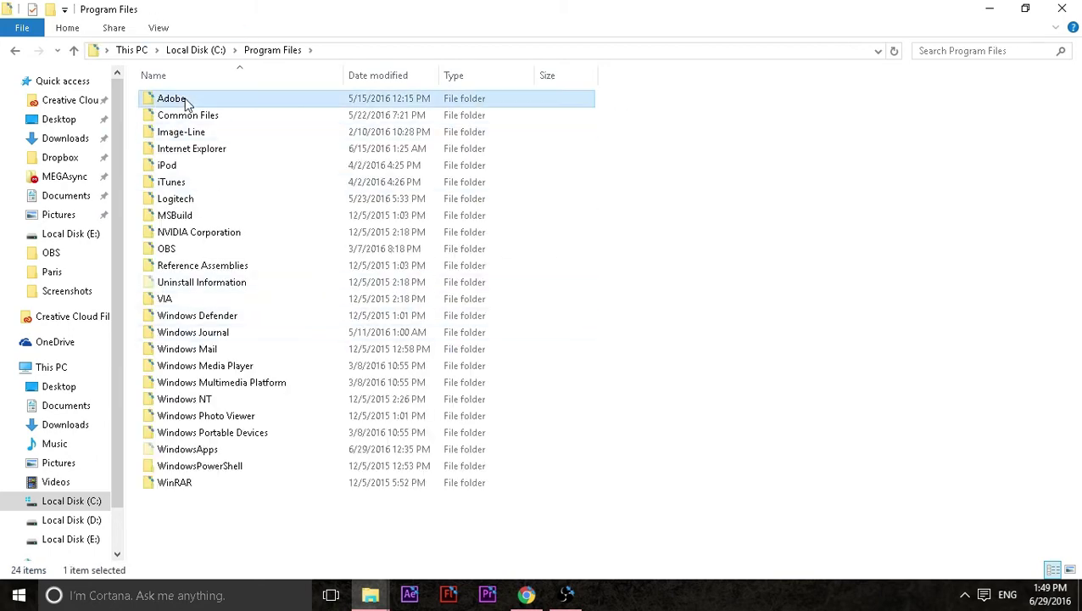
double_click(187, 102)
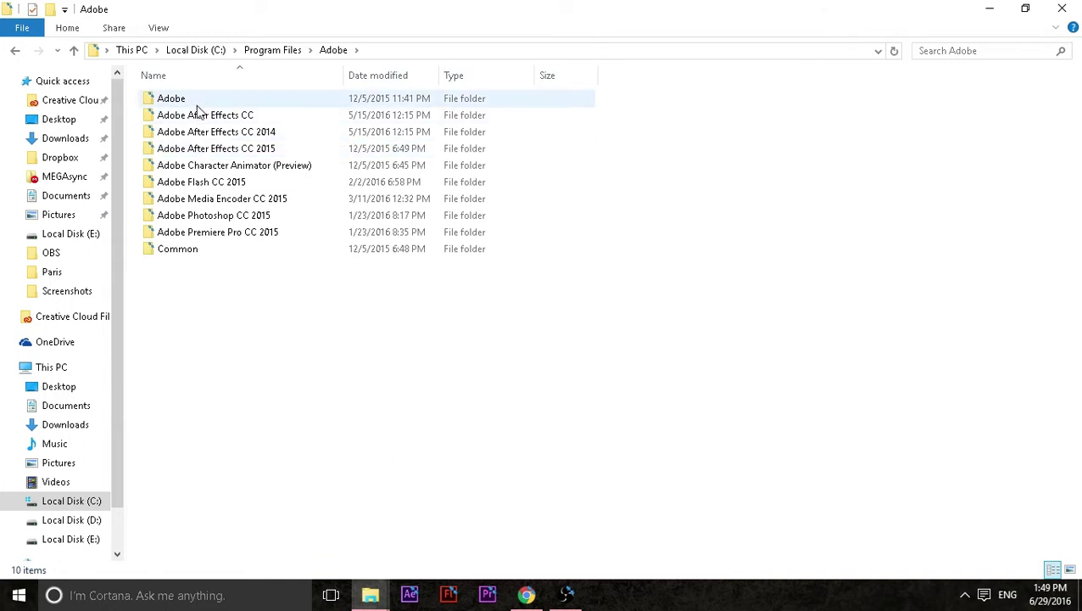
double_click(195, 148)
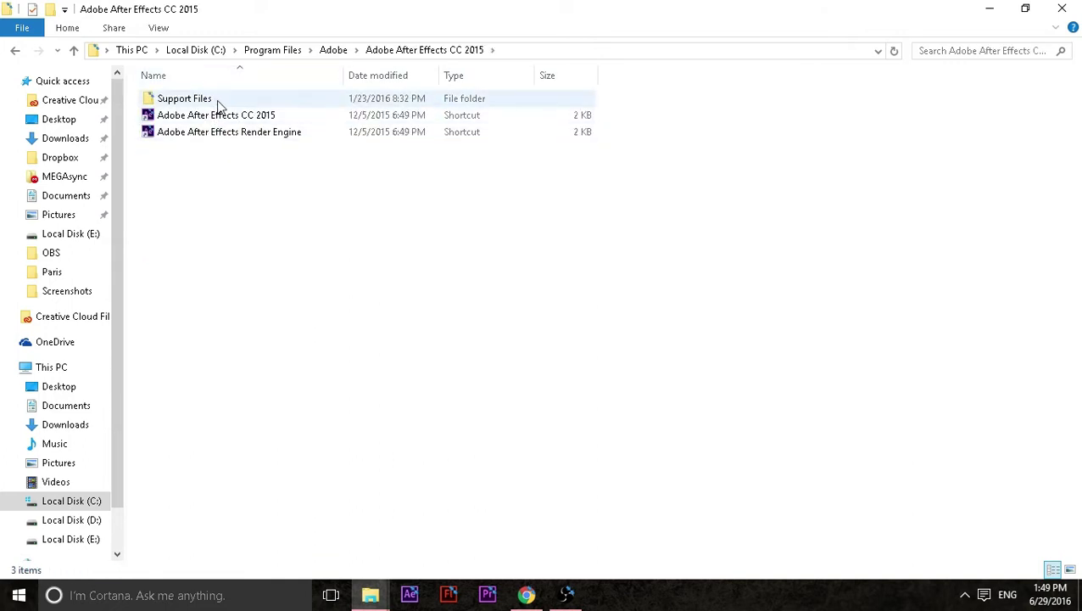
double_click(187, 99)
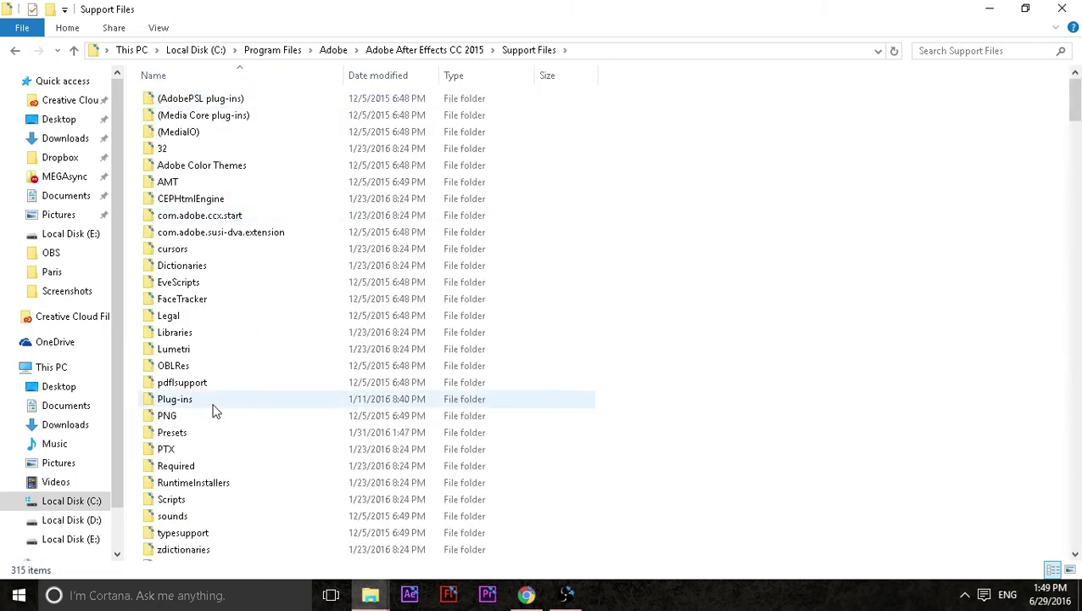
double_click(202, 400)
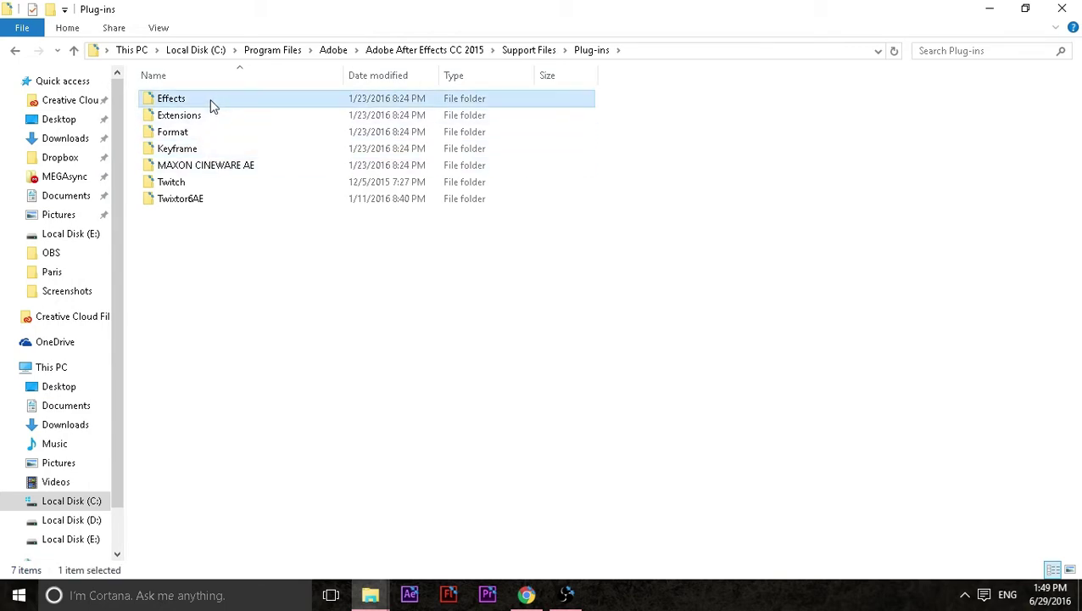
- Paste the copied twitch files into the Plug-ins Effects folder
double_click(210, 103)
scroll(309, 222, "down", 2)
scroll(309, 220, "up", 1)
scroll(312, 217, "down", 3)
scroll(315, 216, "up", 4)
right_click(742, 350)
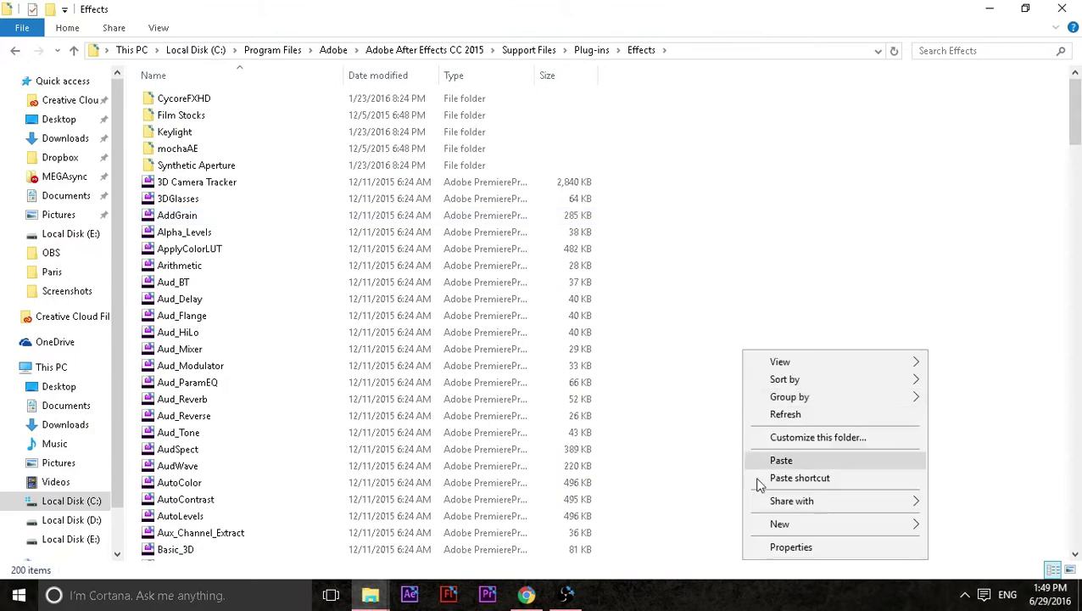
left_click(660, 397)
scroll(666, 397, "down", 20)
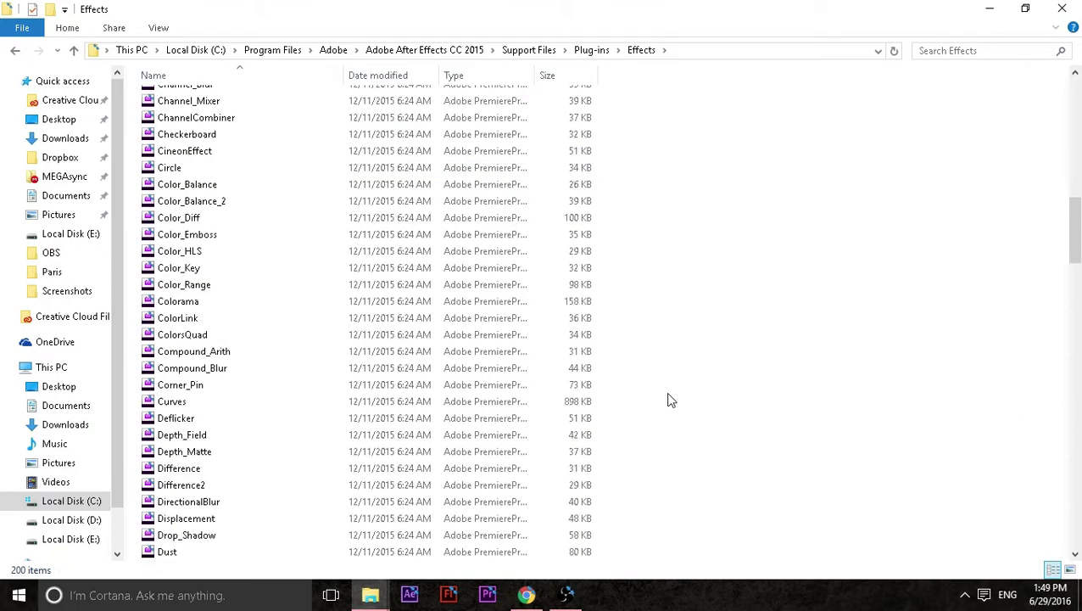
scroll(678, 388, "down", 20)
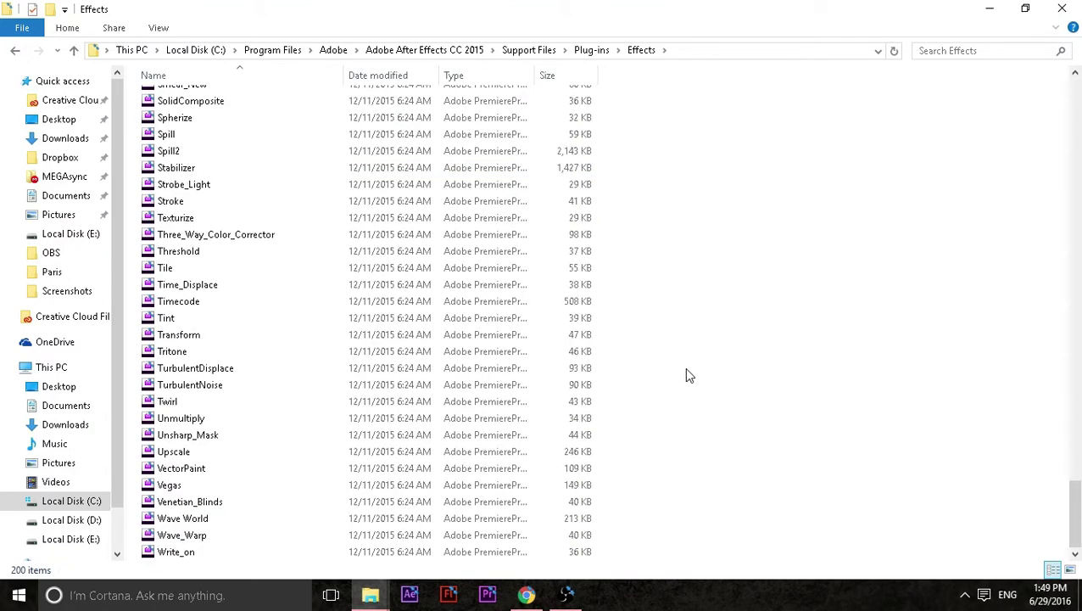
scroll(683, 367, "up", 5)
scroll(689, 371, "up", 20)
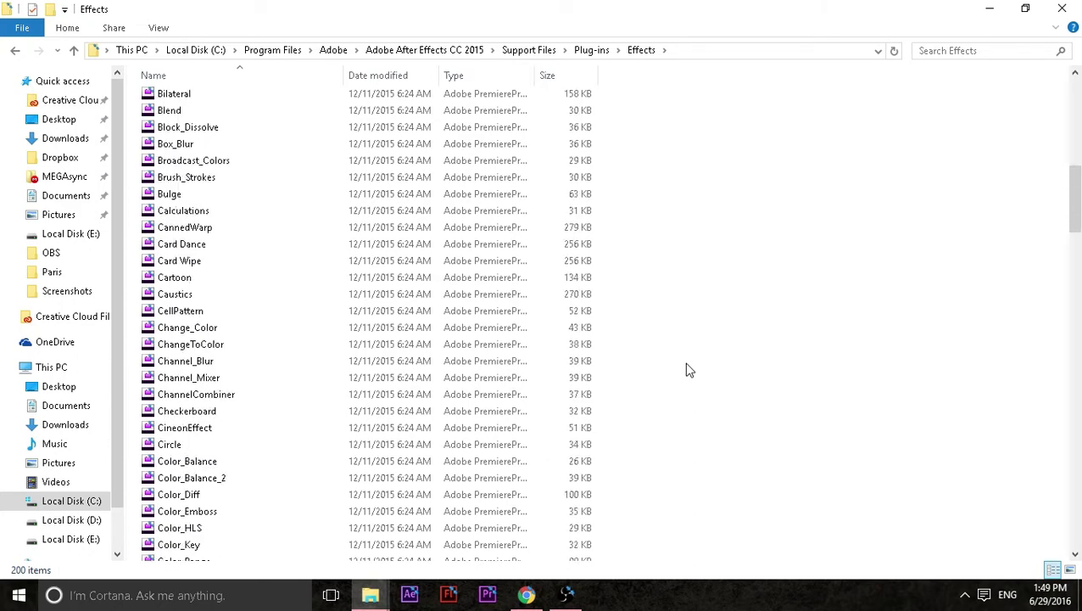
- Check the contents of the Twitch and Effects folders inside Plug-ins
left_click(599, 49)
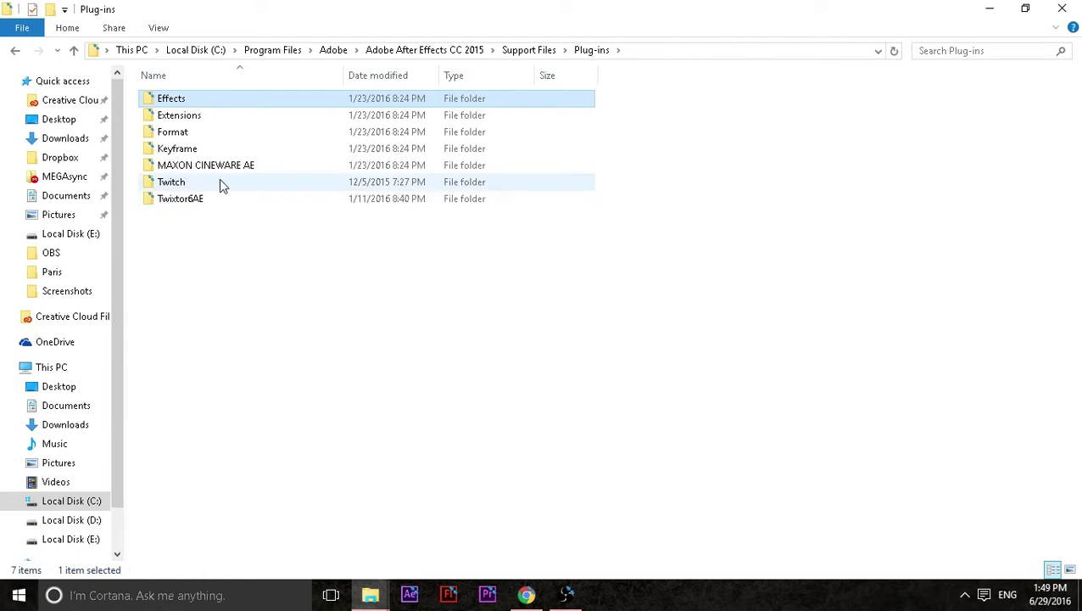
left_click(188, 273)
left_click(153, 182)
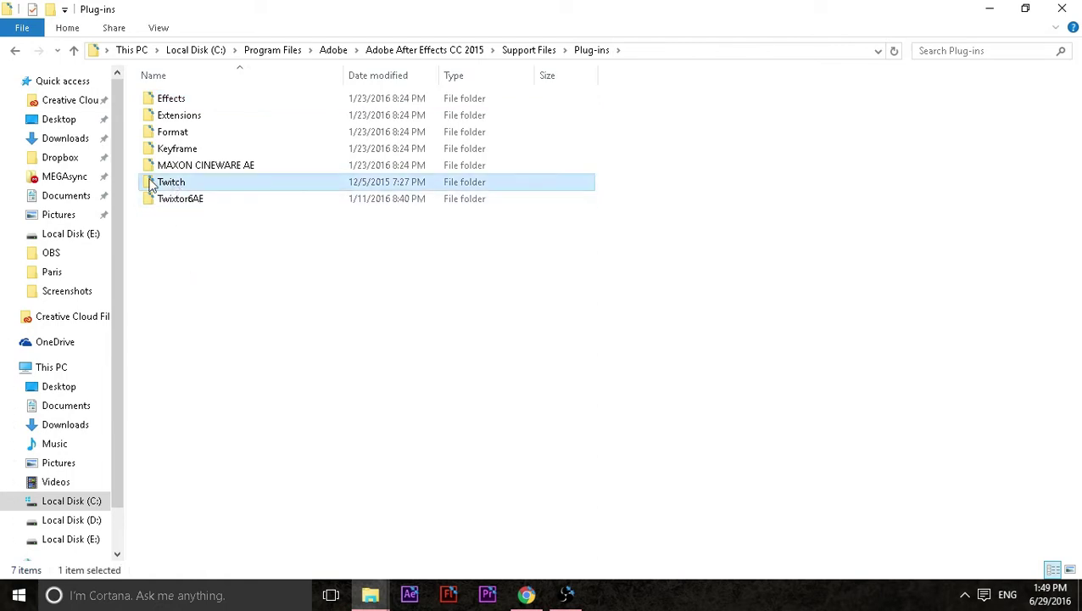
right_click(199, 283)
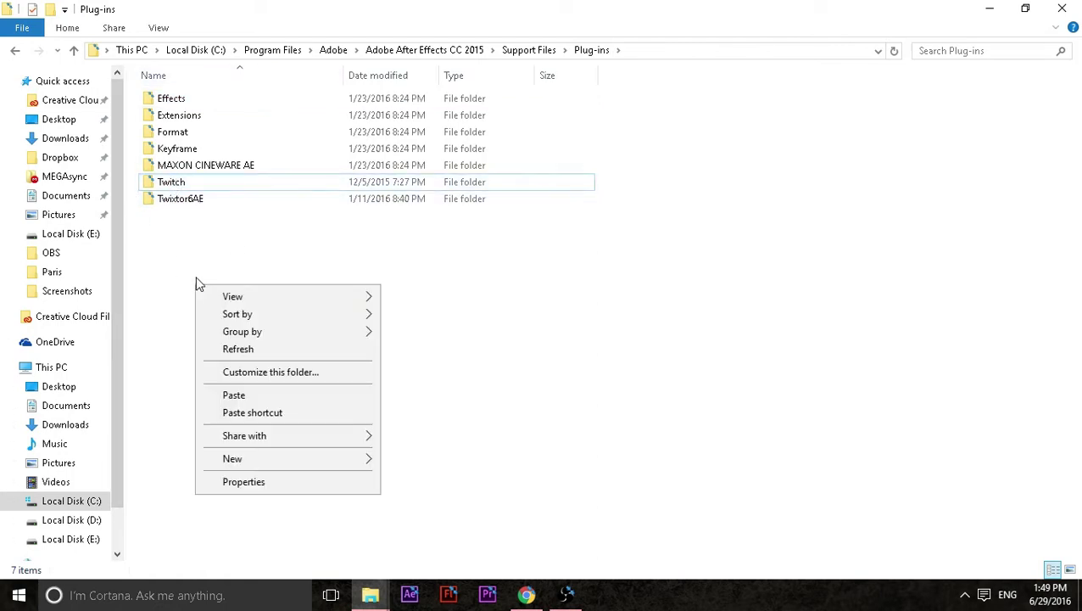
left_click(170, 182)
double_click(170, 182)
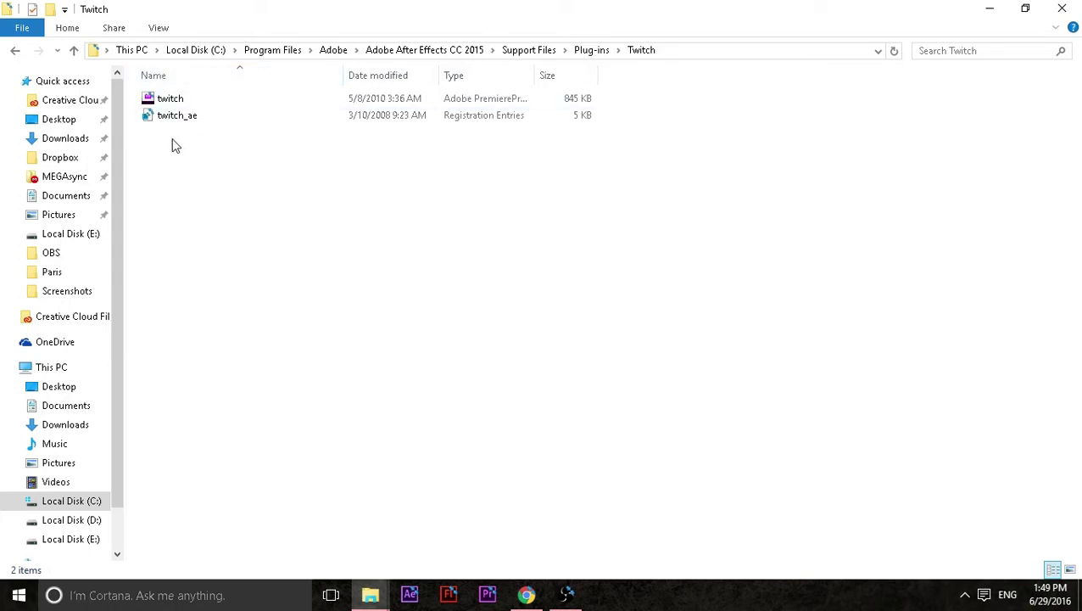
left_click(588, 51)
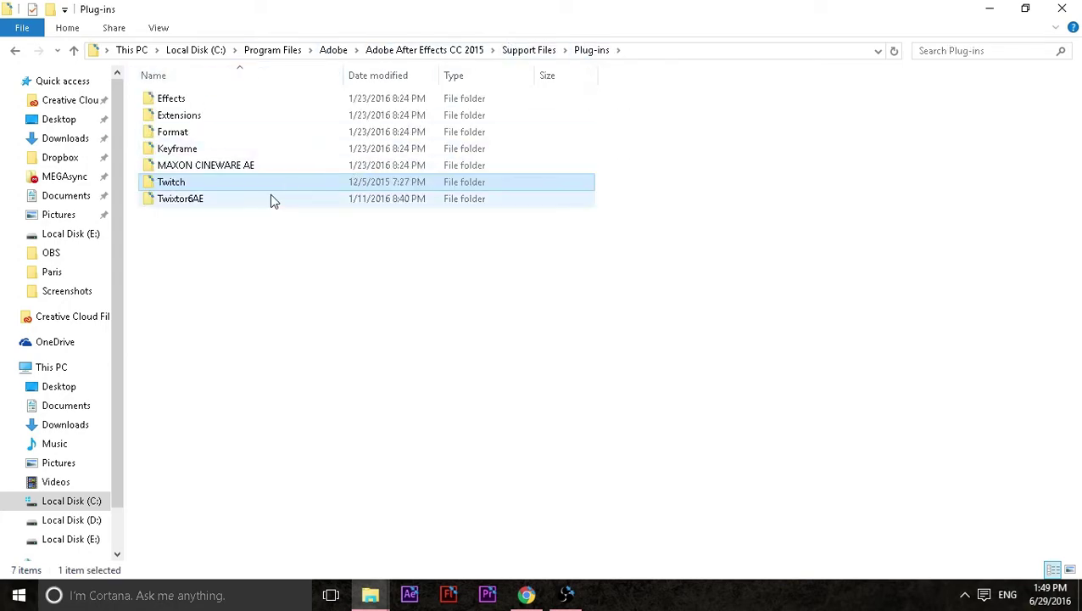
double_click(169, 100)
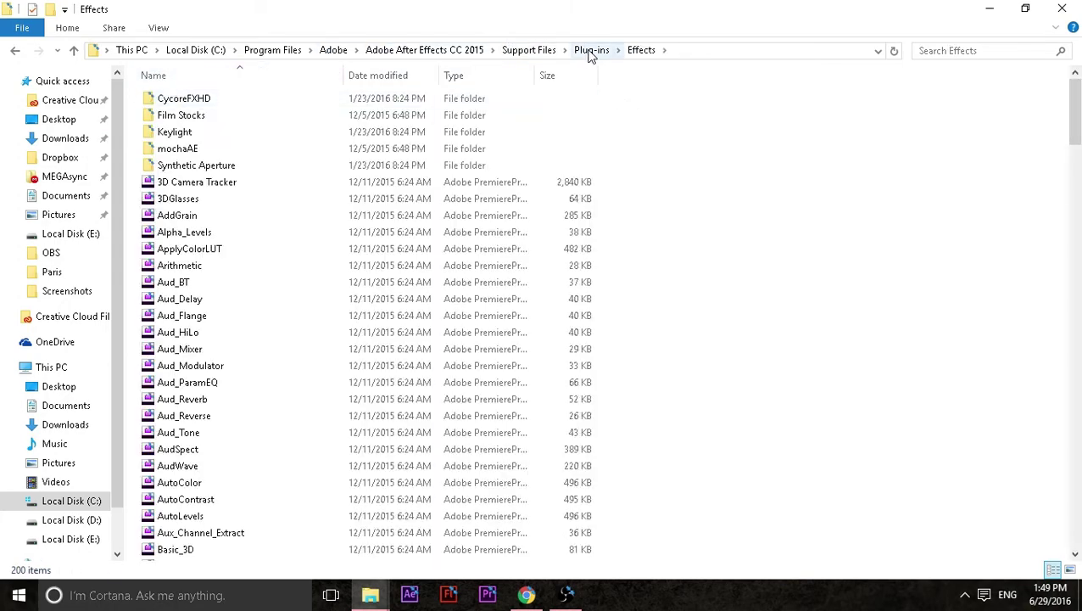
left_click(591, 51)
left_click(194, 182)
double_click(193, 182)
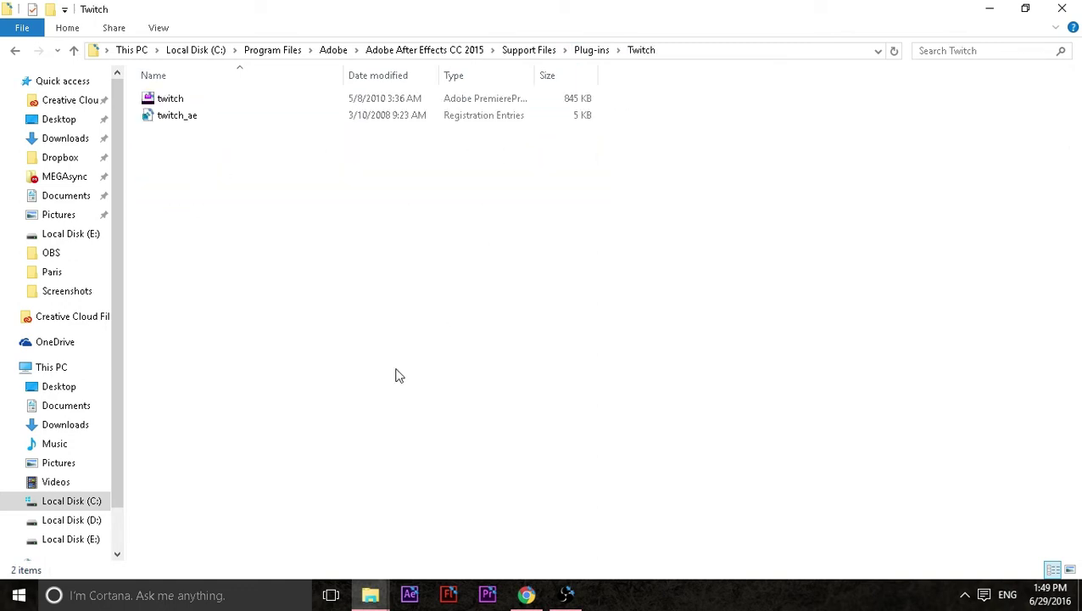
left_click(591, 51)
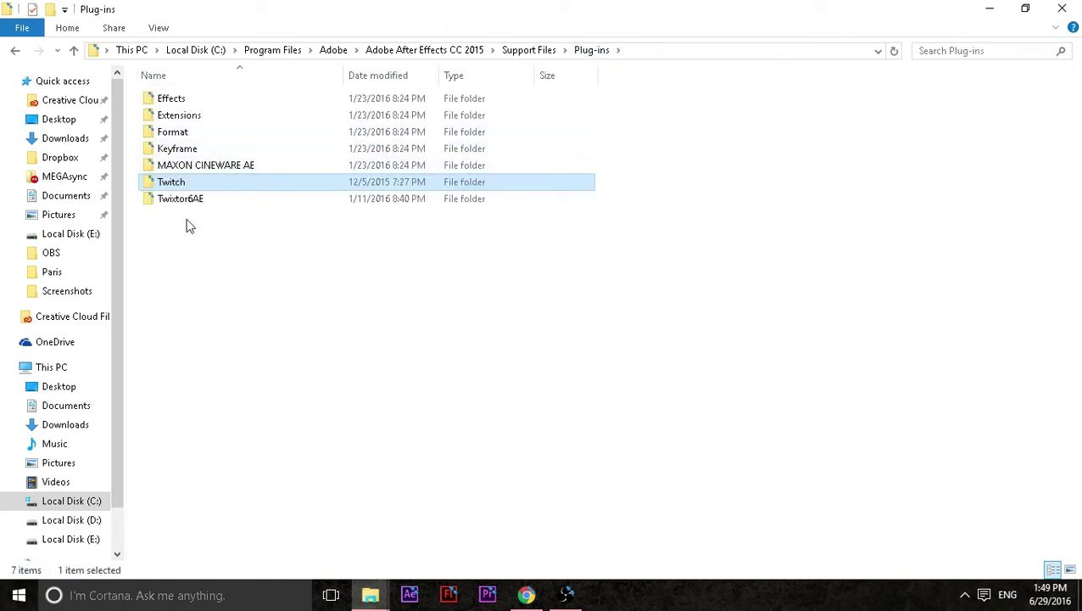
left_click(257, 370)
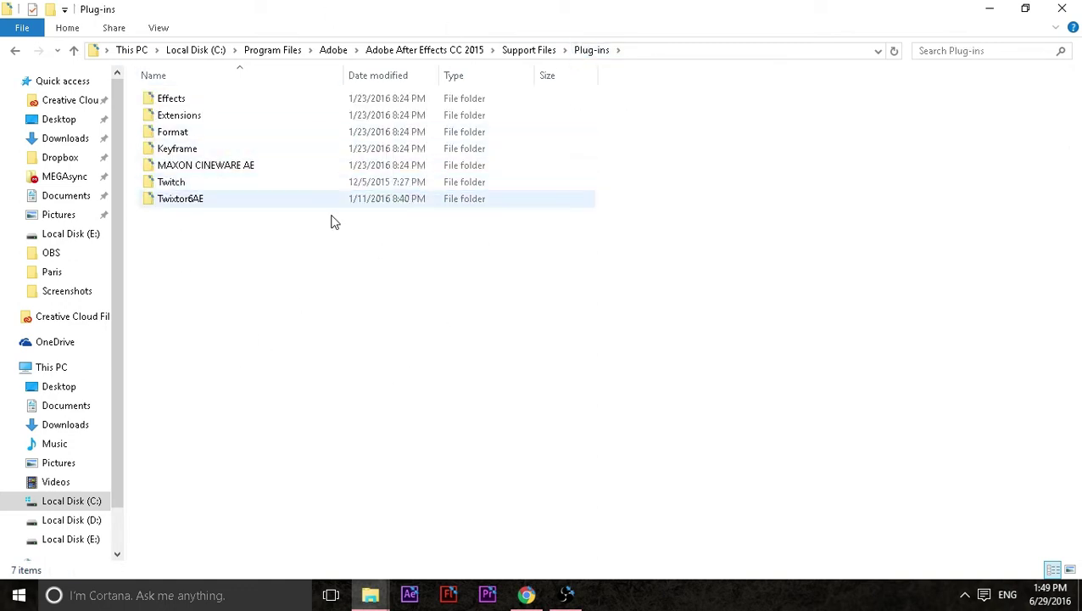
- Inspect the Twitch presets folder inside the downloaded Twitch (1) folder
left_click(526, 51)
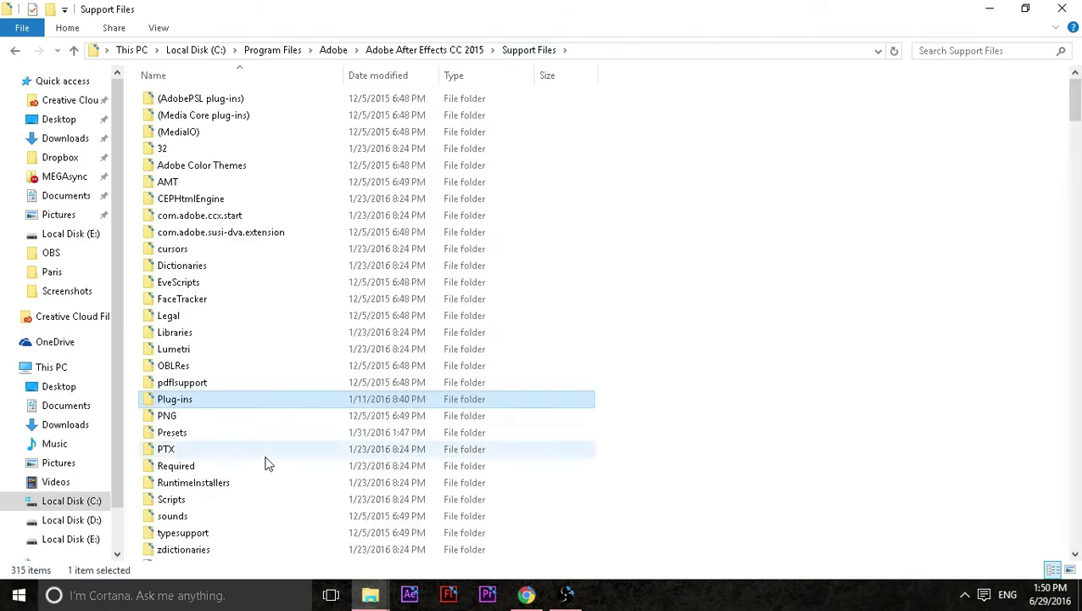
left_click(644, 384)
key("alt+Tab")
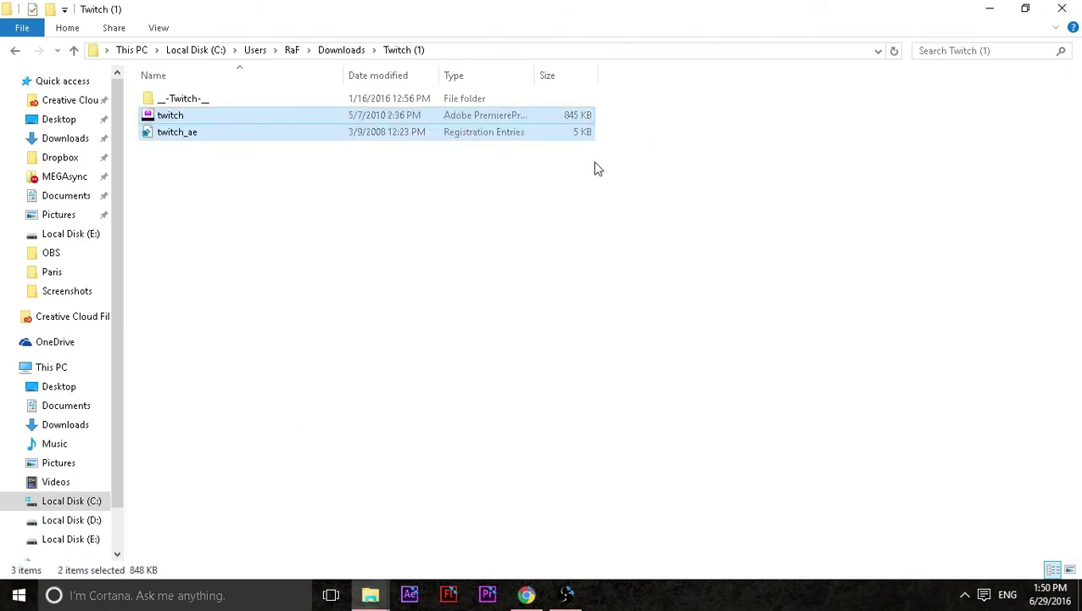
left_click(357, 338)
left_click(197, 100)
double_click(197, 100)
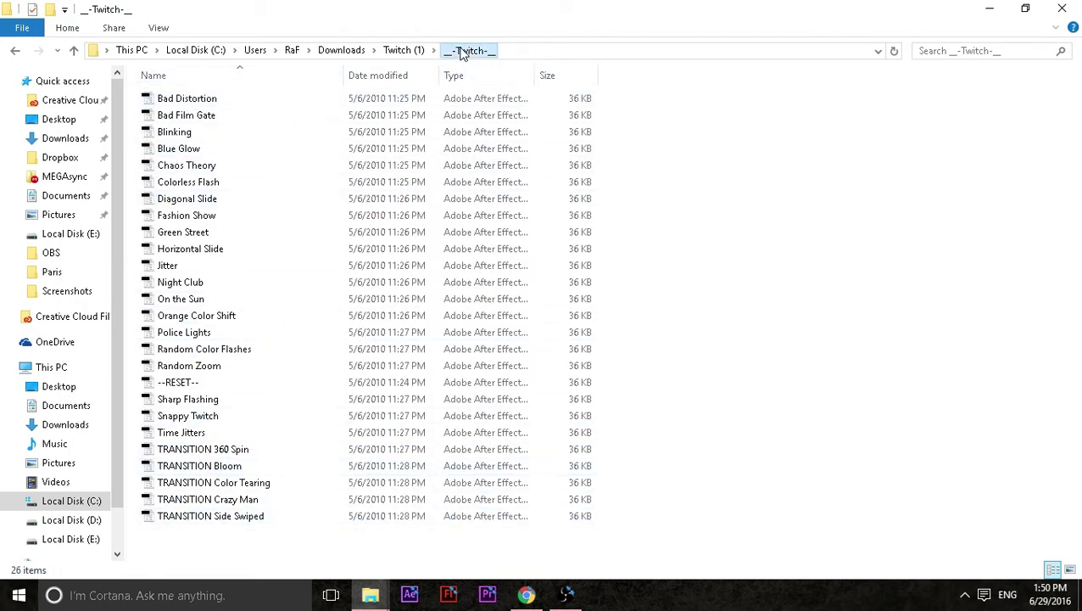
left_click(401, 50)
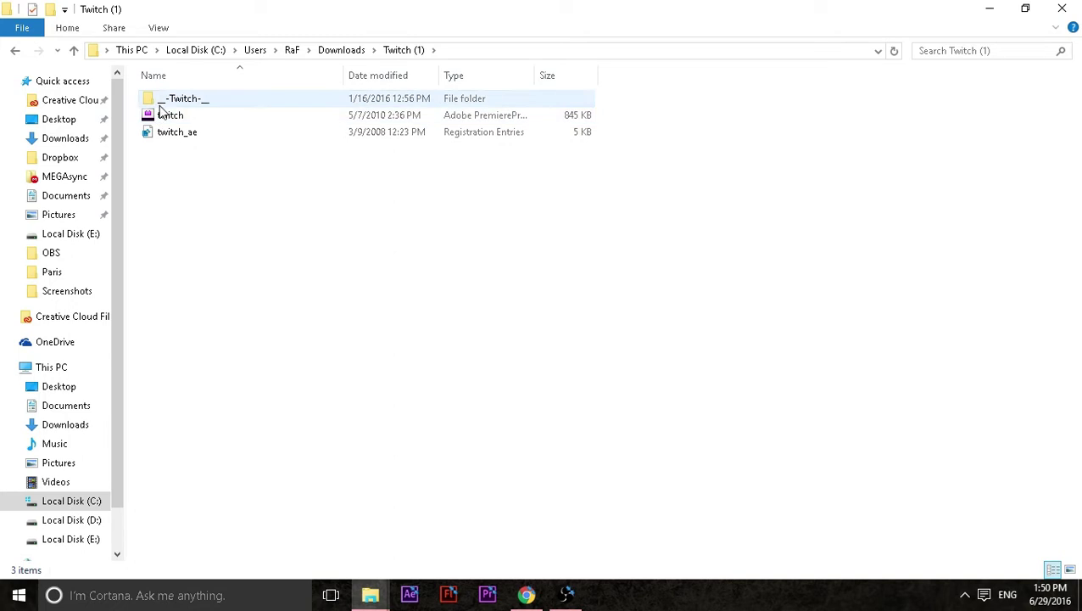
- Close the Twitch (1) window and minimize the Dropbox browser and Paris folder windows
left_click(1061, 8)
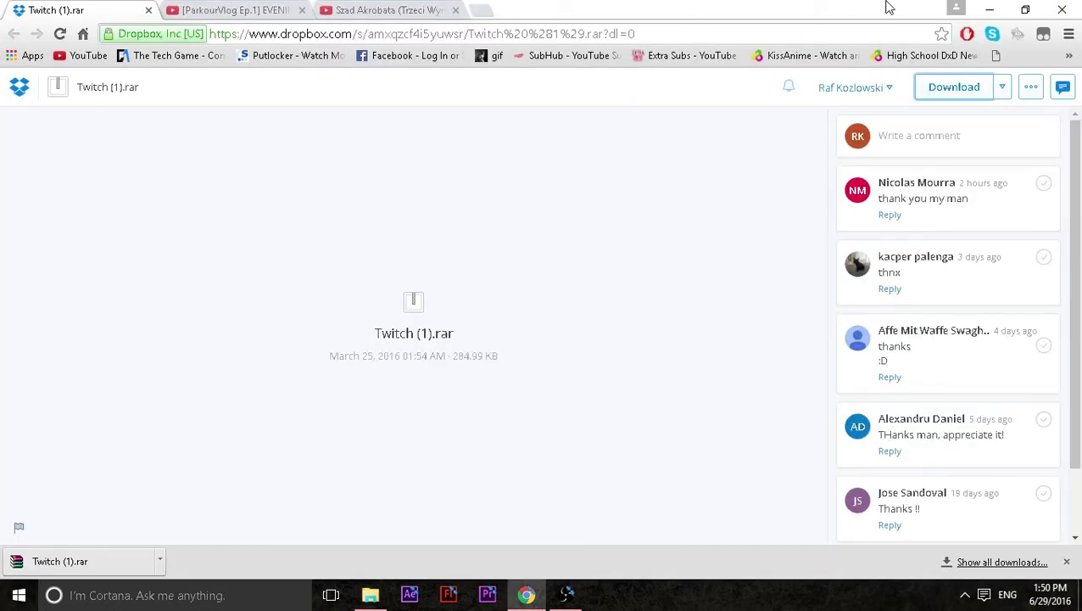
left_click(984, 9)
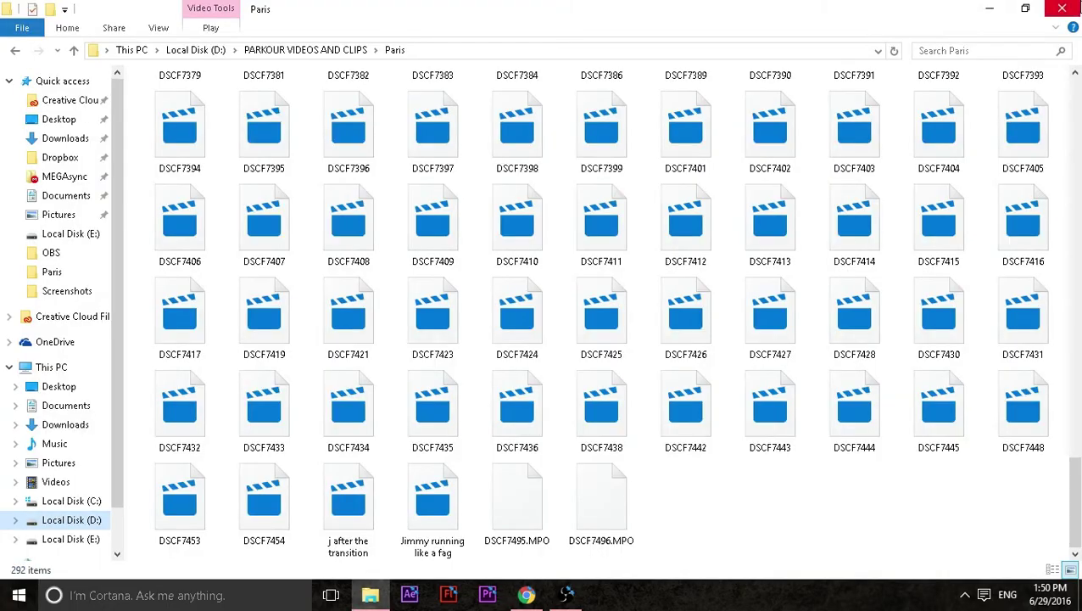
left_click(984, 9)
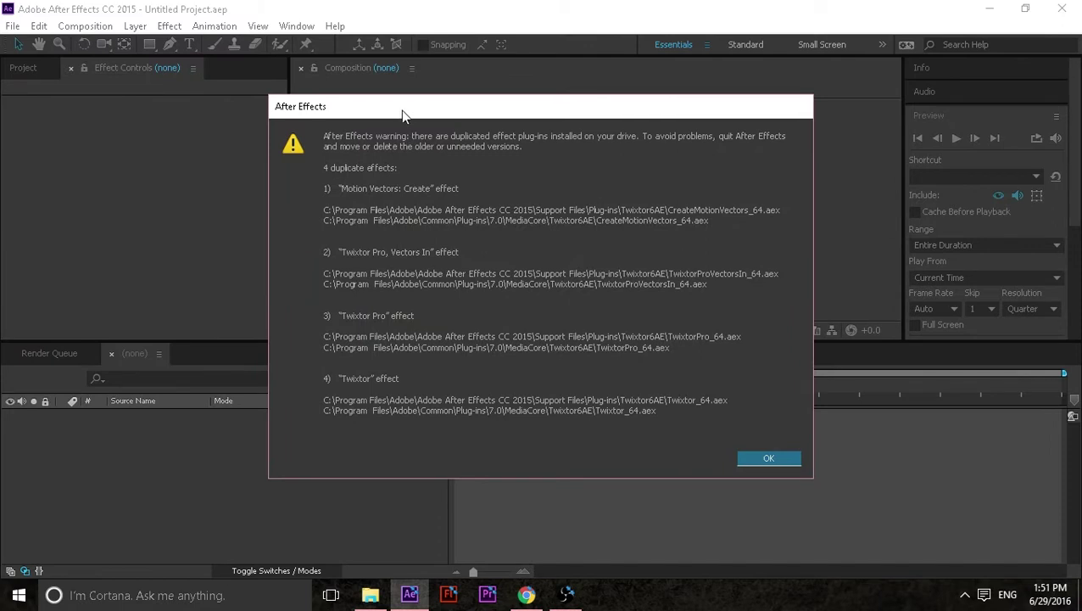
- Dismiss the duplicate Twixtor plug-in warning and start a new composition from the Project panel
left_click_drag(402, 113, 265, 106)
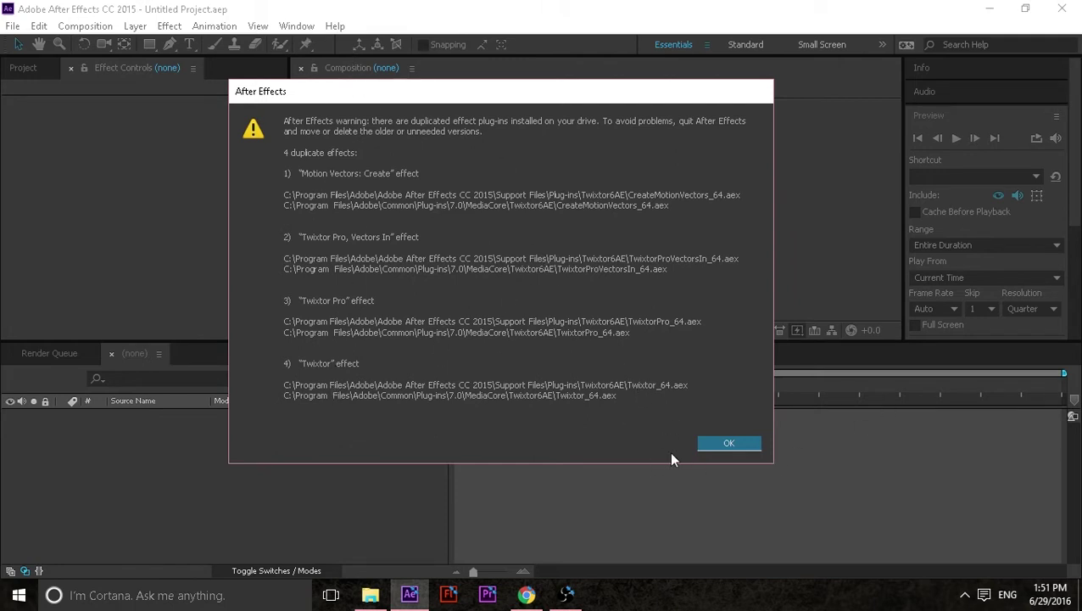
left_click(712, 442)
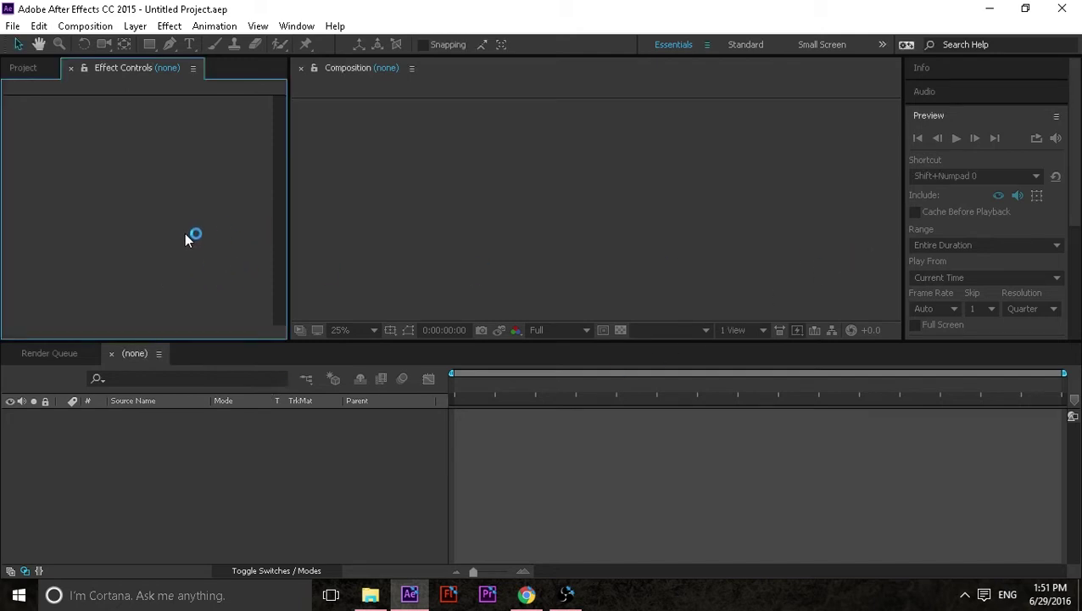
left_click(23, 67)
right_click(94, 262)
left_click(150, 272)
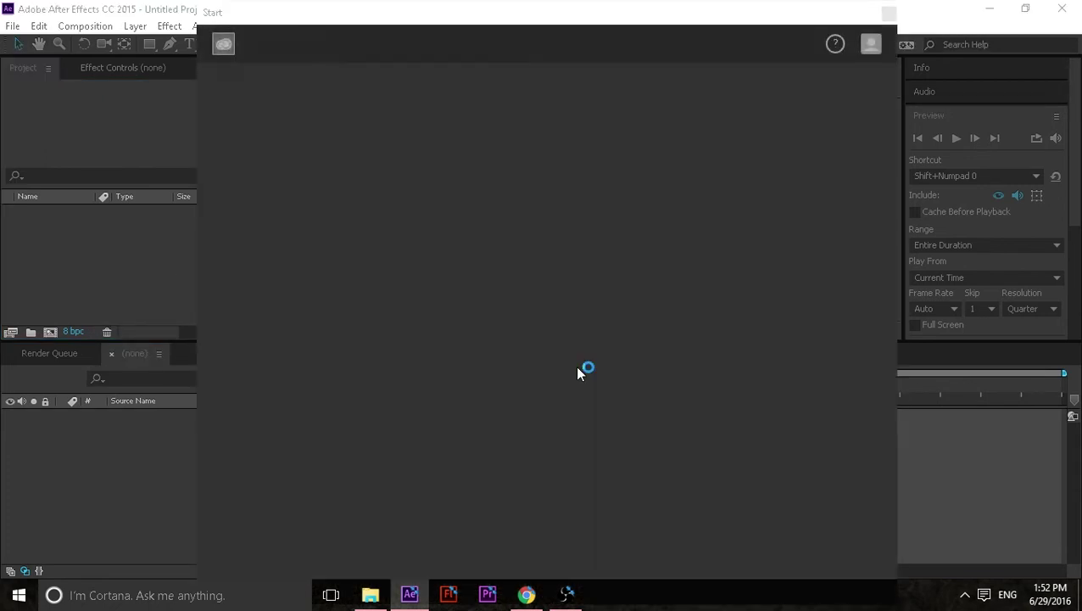
- Create Comp 1 at 1920×1080, 5 seconds, 29.97 fps, and expand the Effects & Presets list
left_click(893, 18)
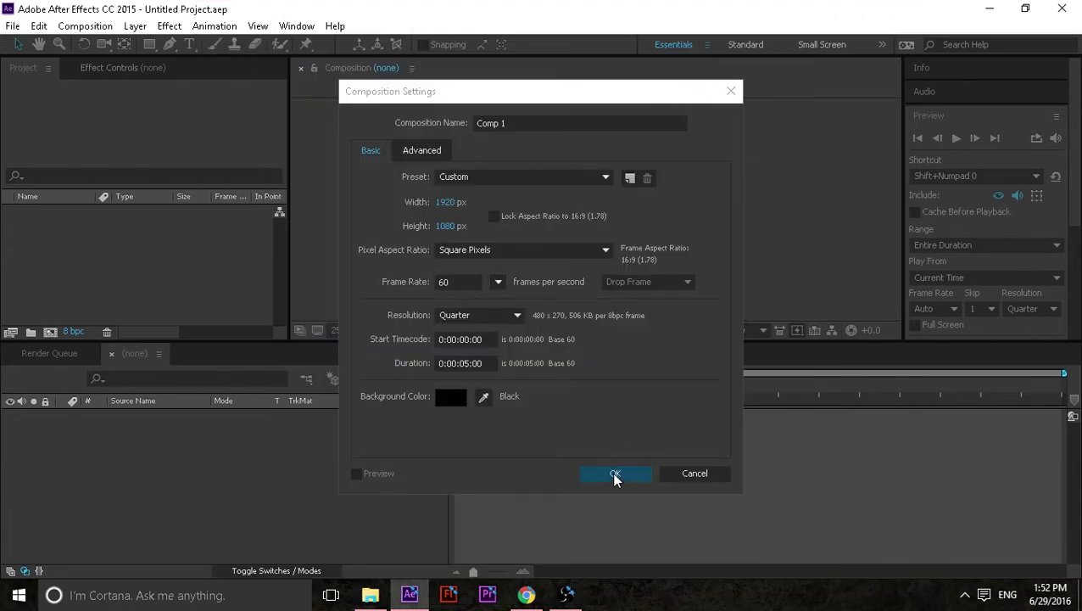
left_click(731, 94)
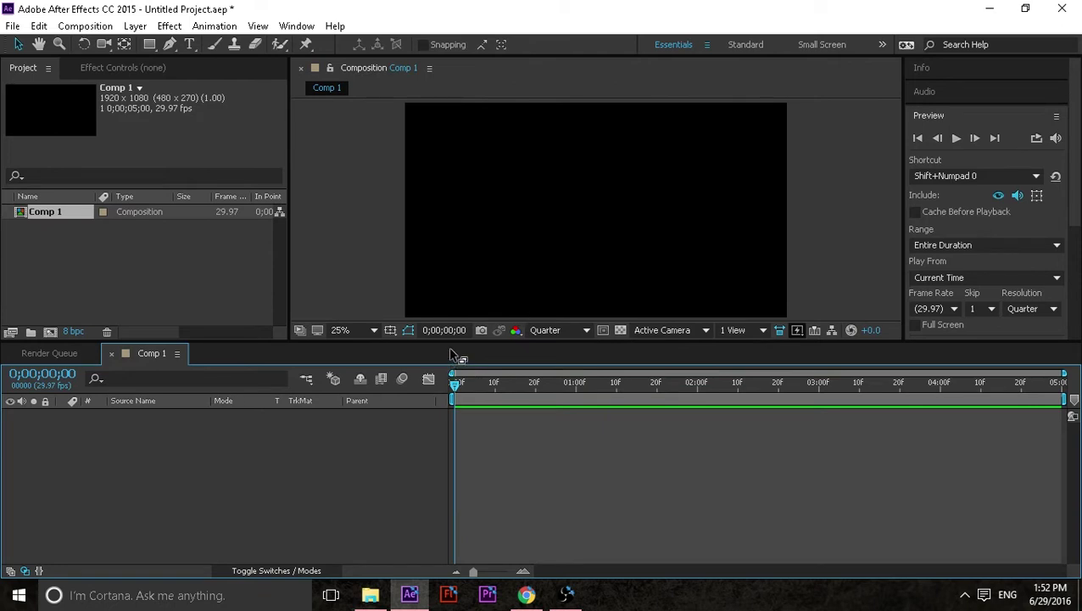
left_click_drag(450, 351, 451, 395)
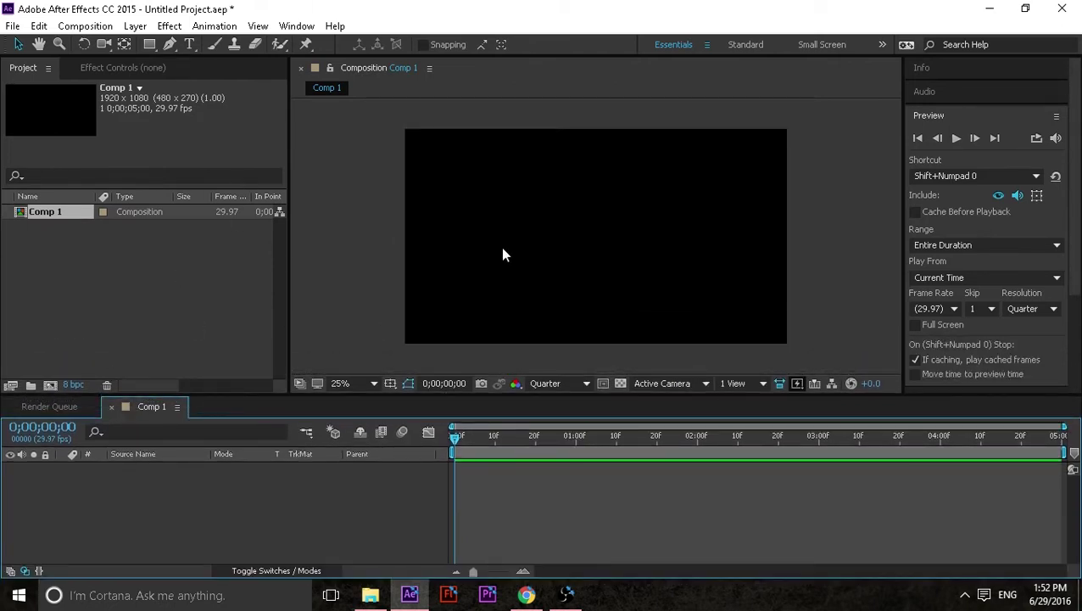
scroll(996, 289, "down", 3)
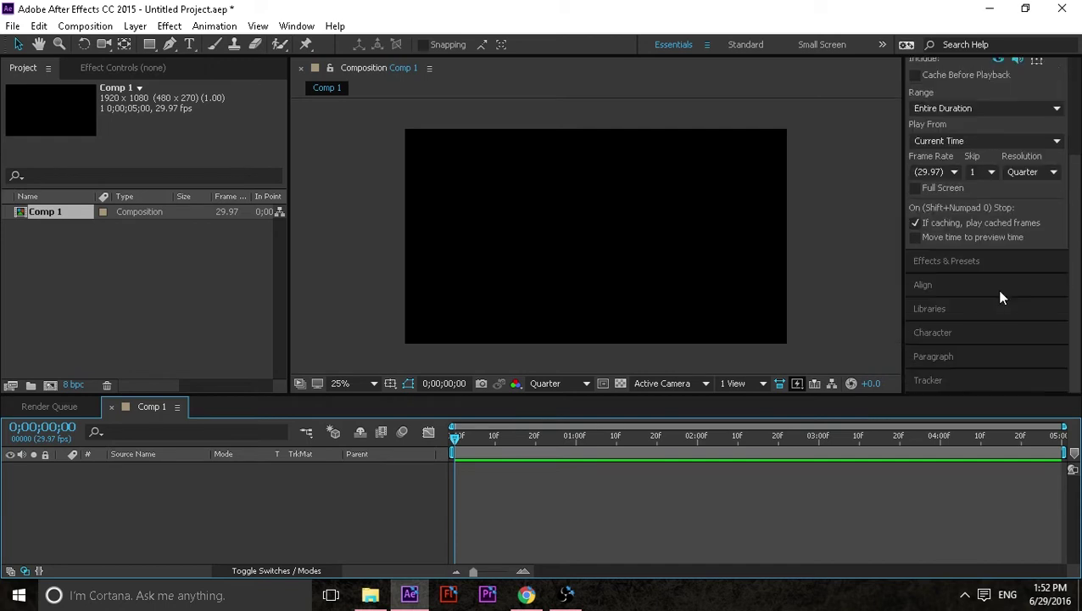
left_click(949, 263)
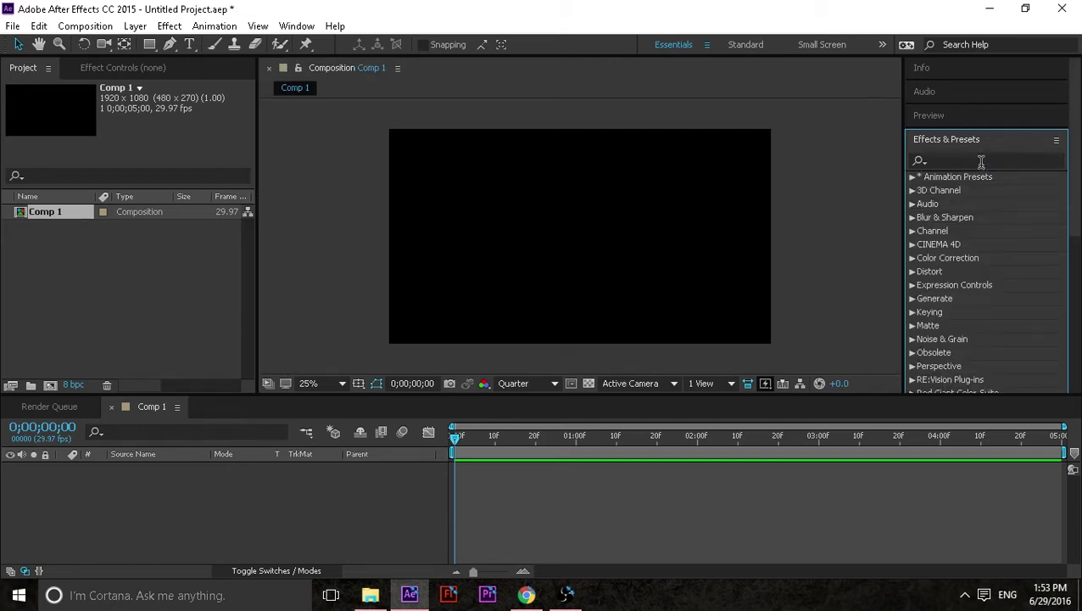
- Search Effects & Presets for 'twitch' and drag Video Copilot Twitch to the timeline
left_click(981, 161)
type("twitch")
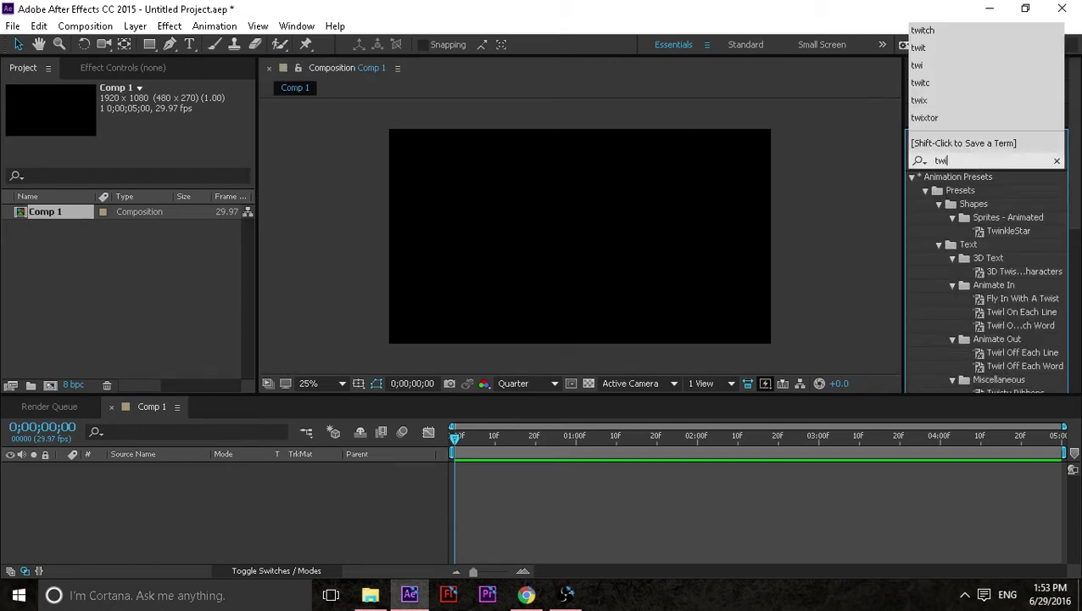
left_click(1041, 189)
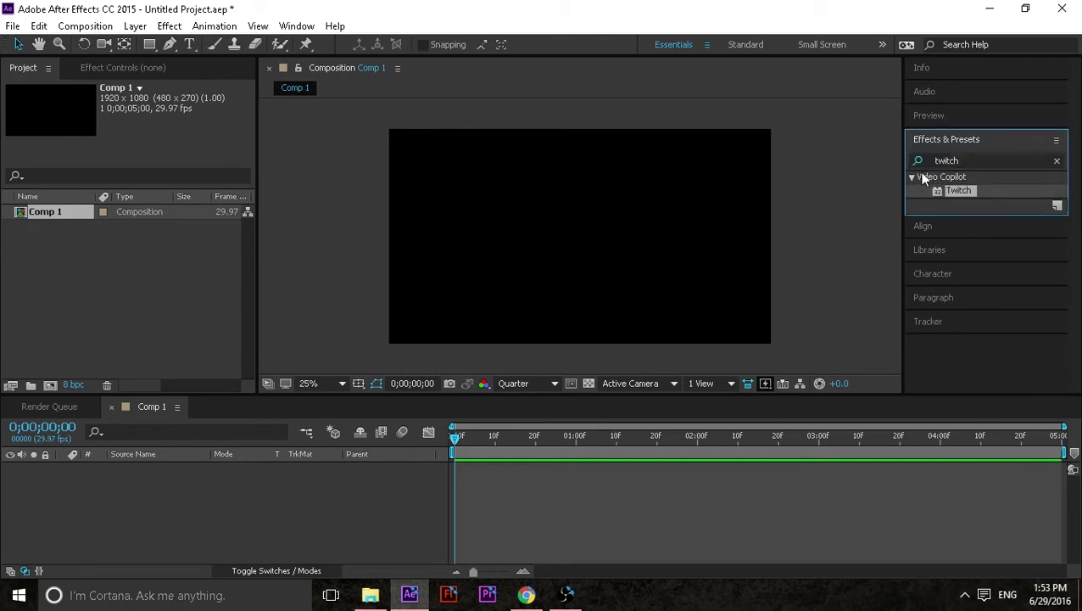
left_click_drag(960, 192, 357, 526)
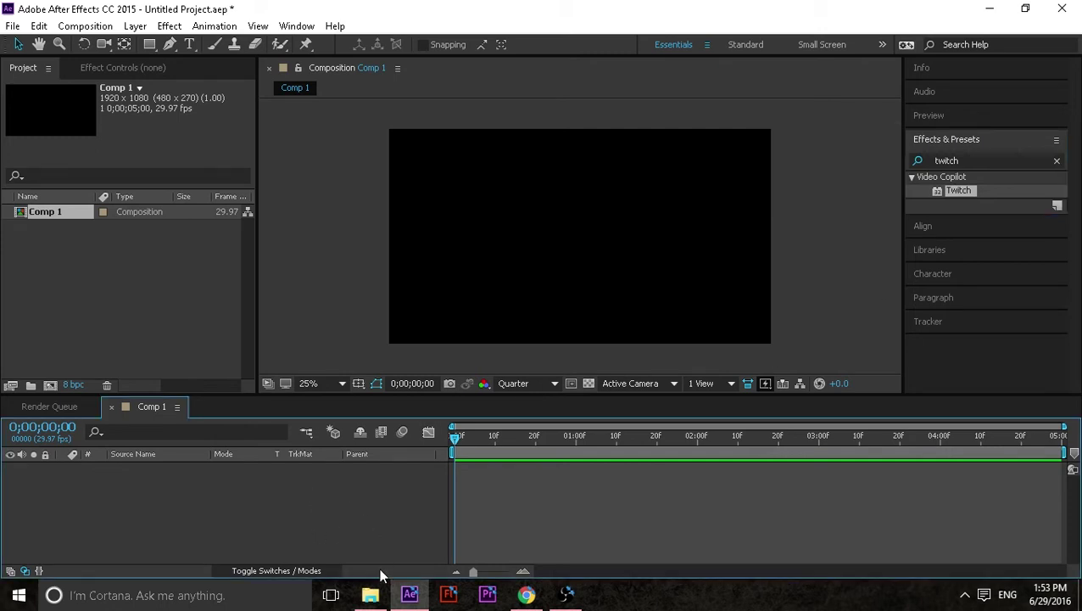
- Add DSCF7421.MOV from the Paris folder to Comp 1 and apply Twitch to it
mouse_move(369, 597)
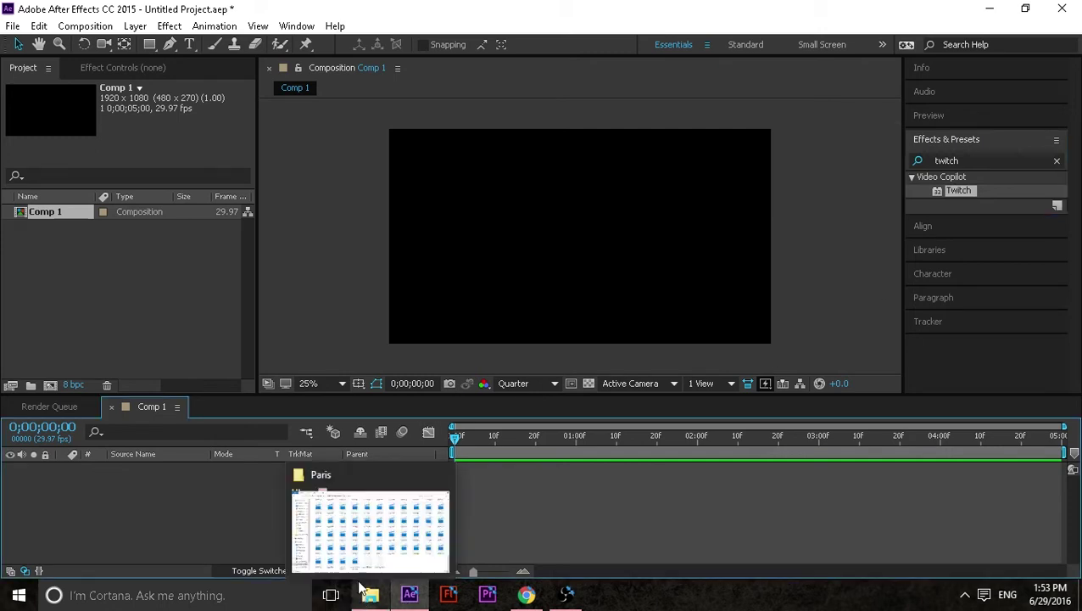
left_click(375, 600)
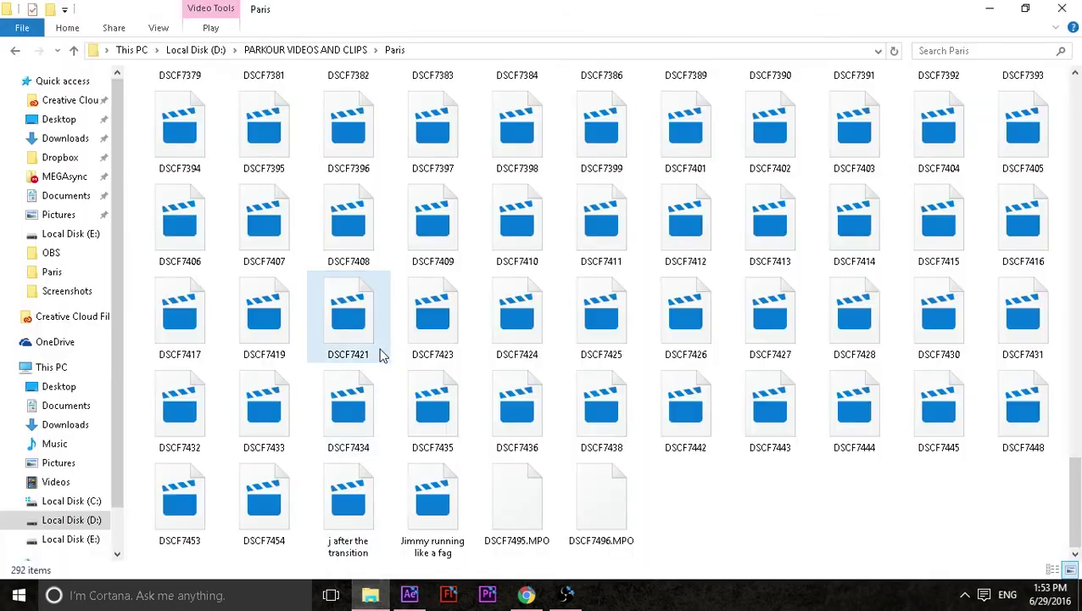
left_click_drag(341, 347, 152, 265)
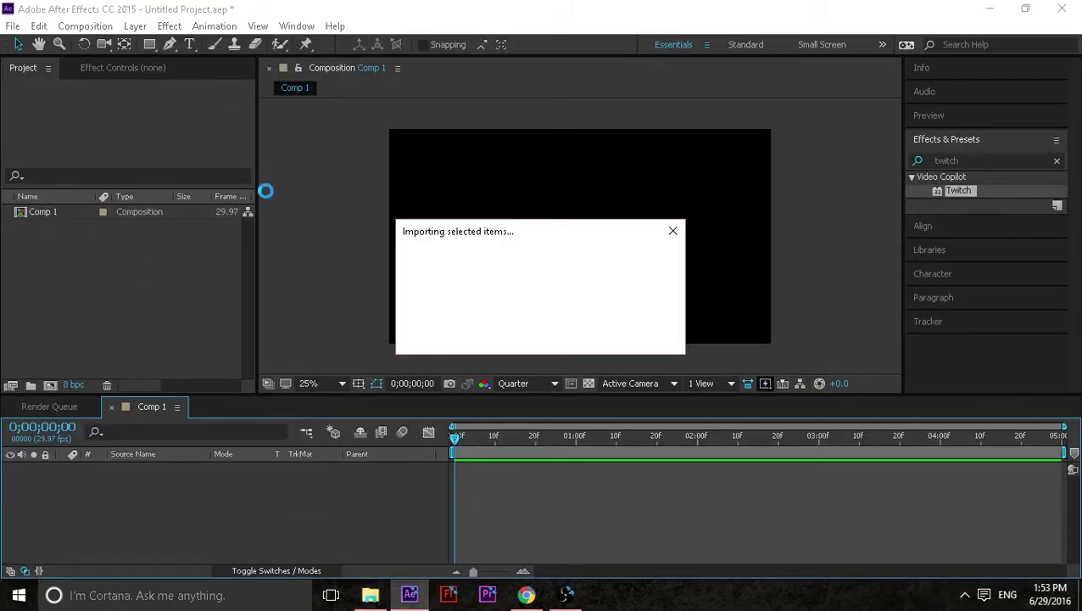
left_click_drag(601, 450, 567, 437)
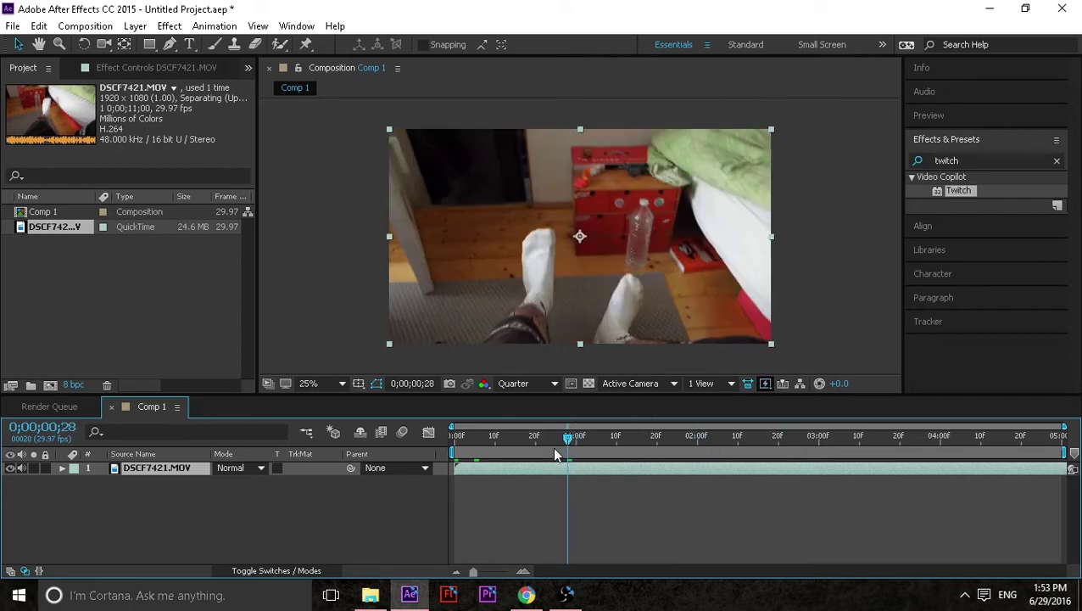
left_click(167, 517)
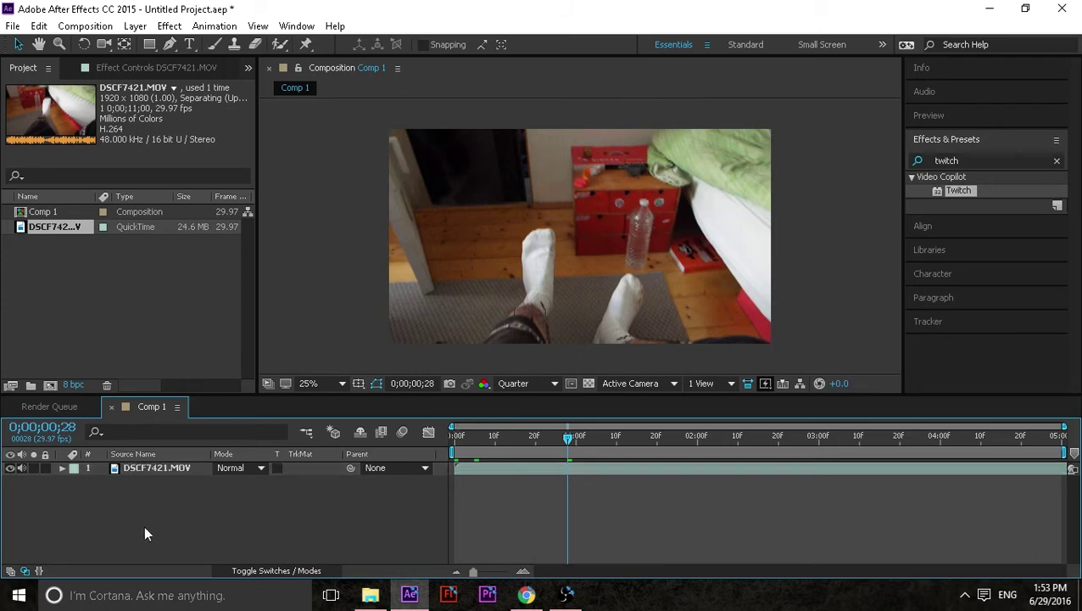
left_click_drag(953, 190, 591, 473)
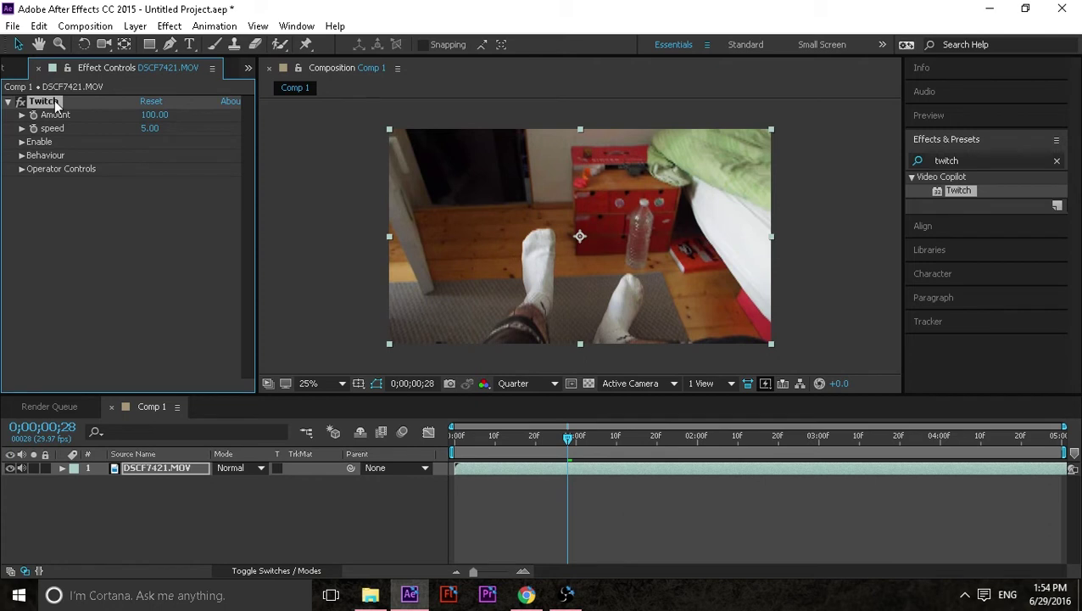
- Delete Twitch from DSCF7421.MOV and add Adjustment Layer 1 above it with Ctrl+Alt+Y
key("Delete")
left_click(146, 520)
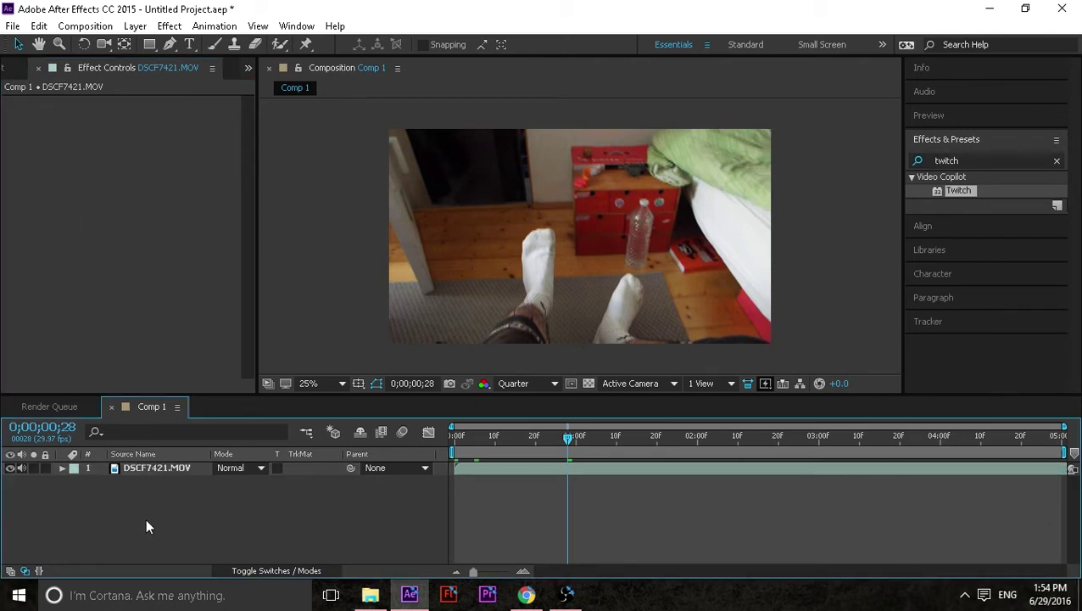
key("ctrl+alt+y")
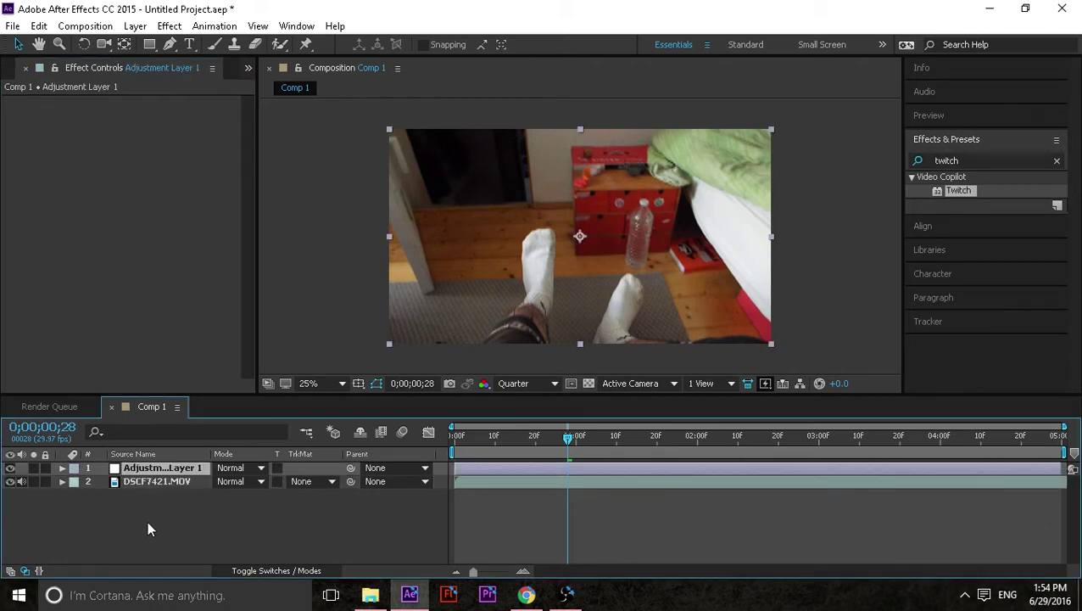
left_click(155, 521)
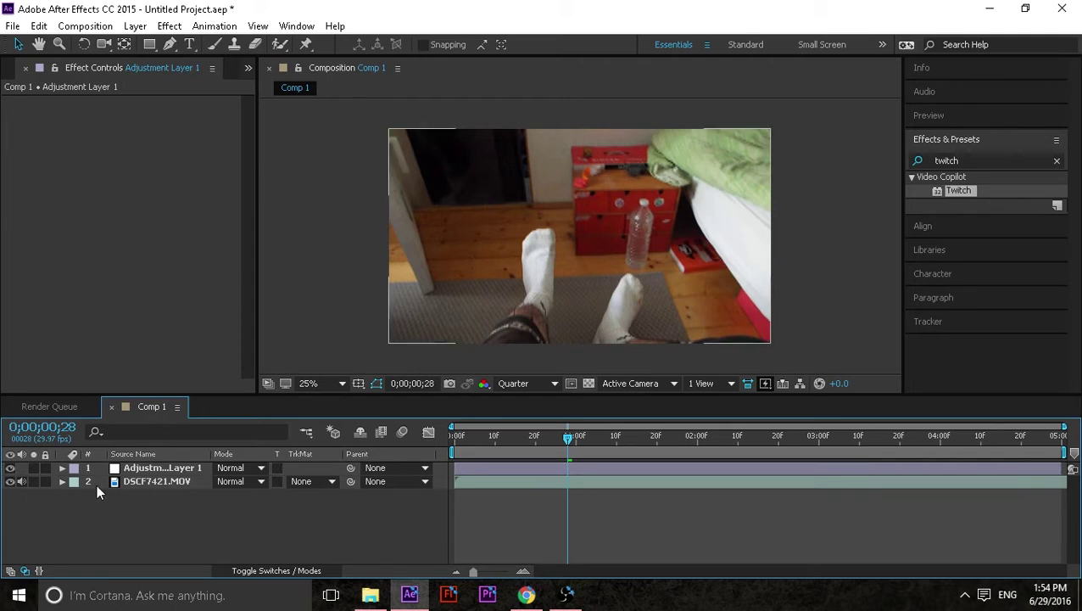
right_click(154, 523)
mouse_move(192, 367)
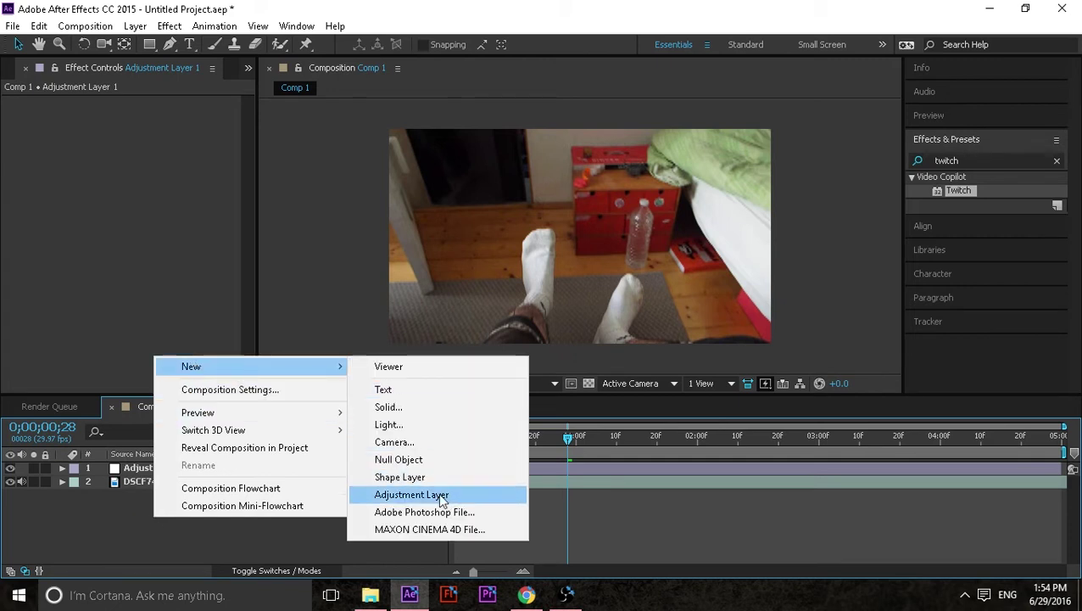
left_click(125, 538)
left_click(149, 466)
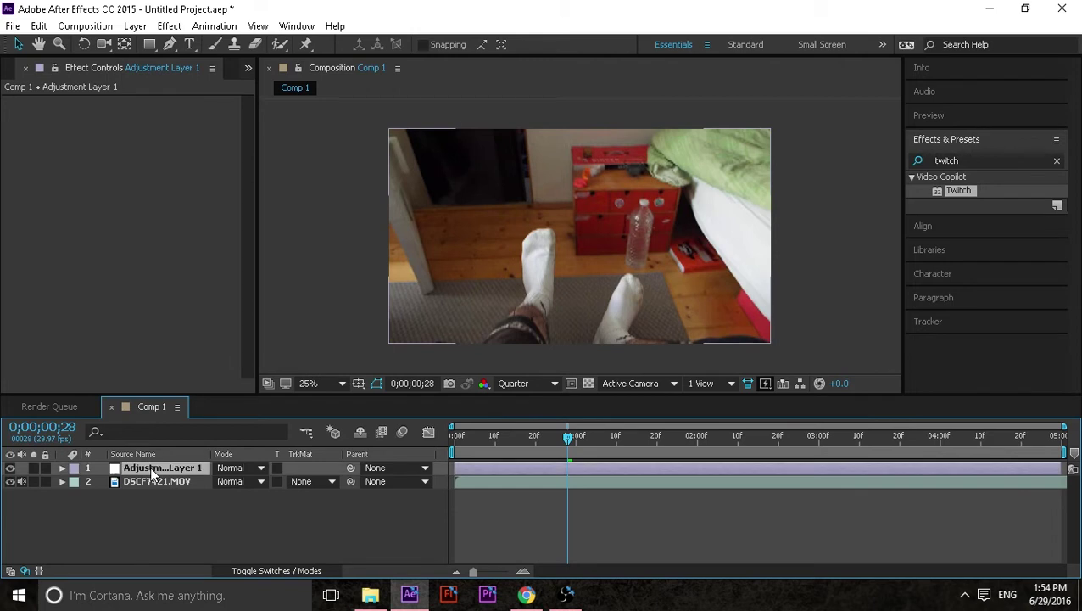
- Drop Twitch onto Adjustment Layer 1 at Amount 24, speed 7, enabling only Blur and Slide
left_click_drag(948, 190, 570, 469)
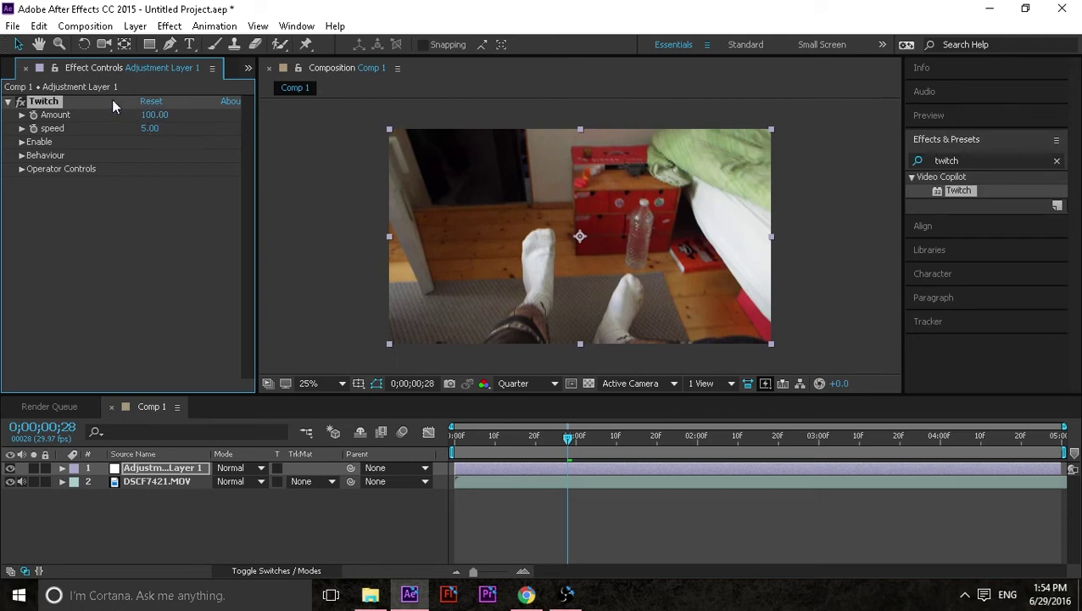
mouse_move(152, 121)
left_mouse_down()
mouse_move(146, 112)
mouse_move(154, 135)
left_mouse_up()
left_click(152, 128)
left_click(22, 141)
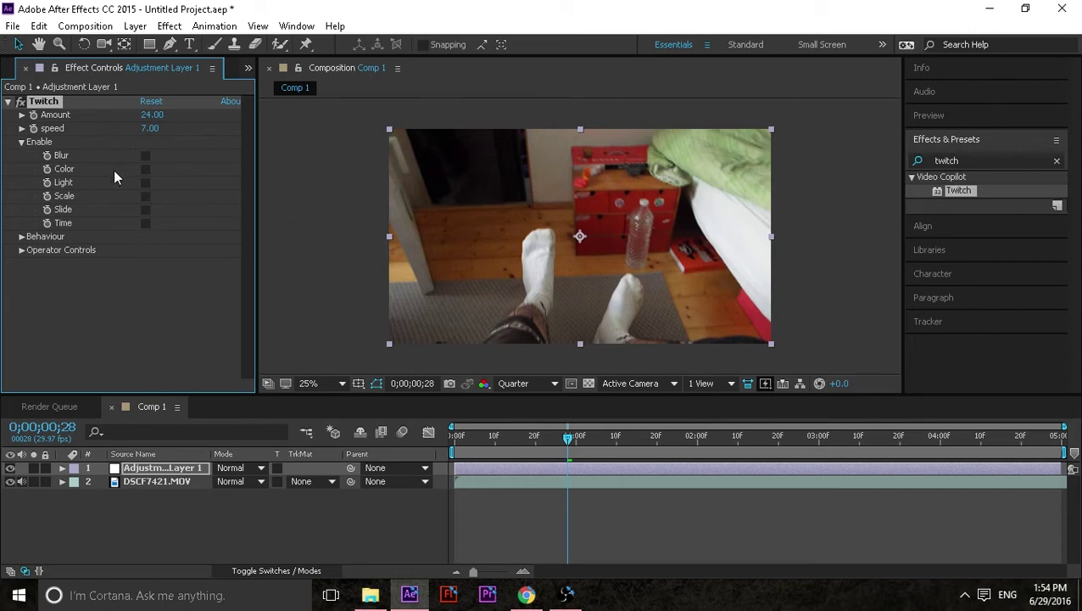
left_click(143, 156)
left_click(142, 210)
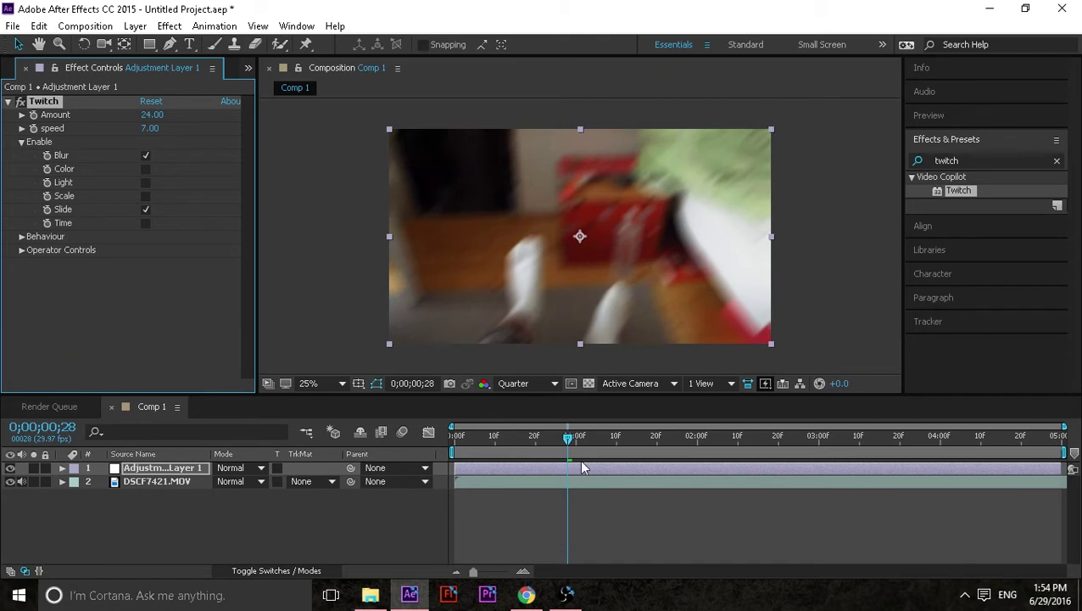
- Preview the glitch from frame 16, then park the playhead near frame 27
left_click_drag(570, 442, 519, 442)
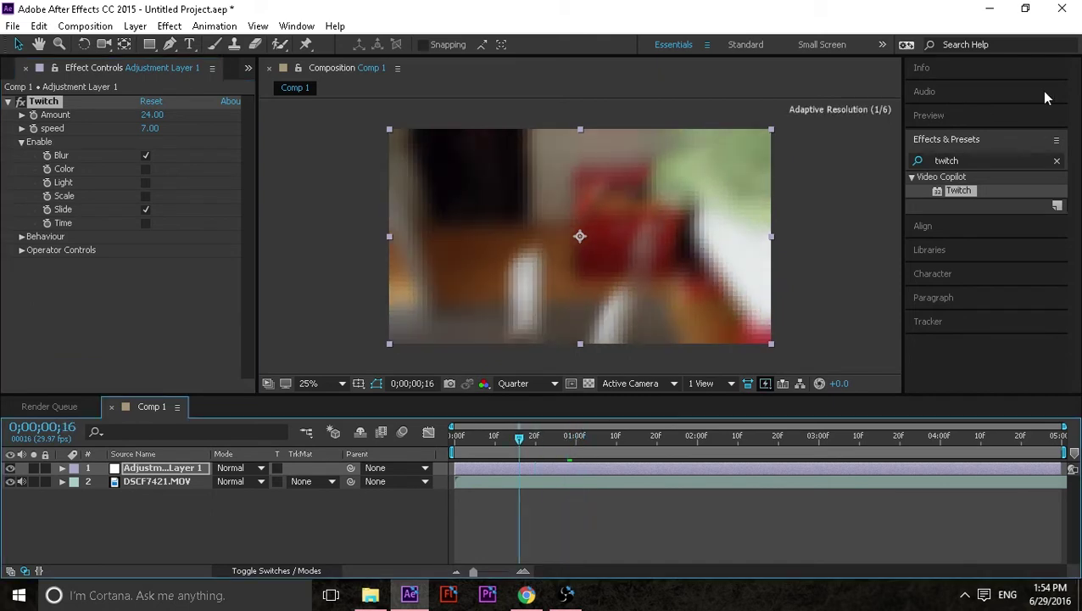
left_click(947, 117)
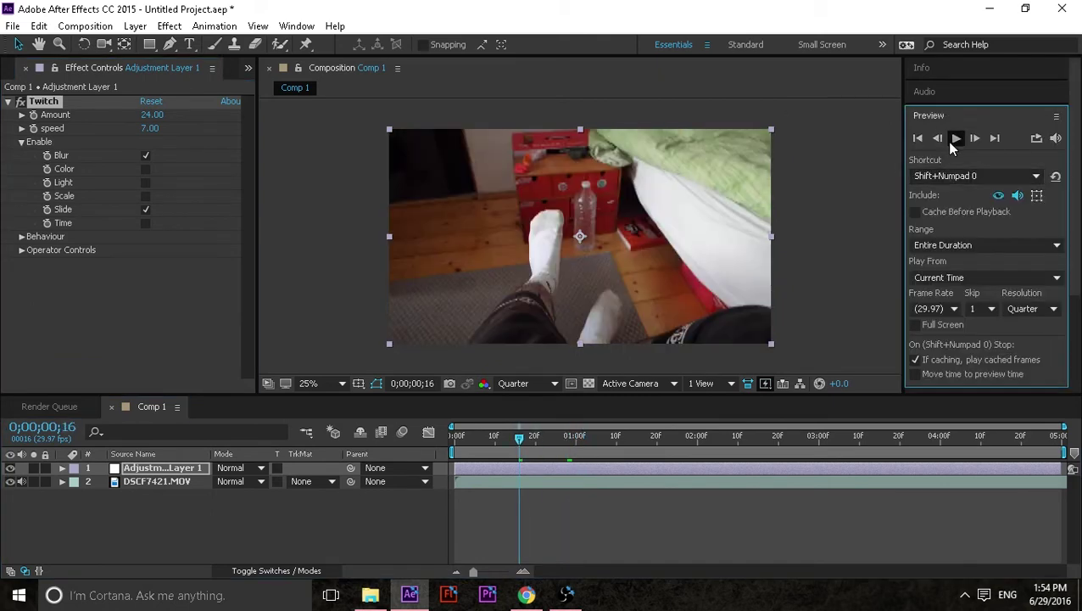
left_click(954, 140)
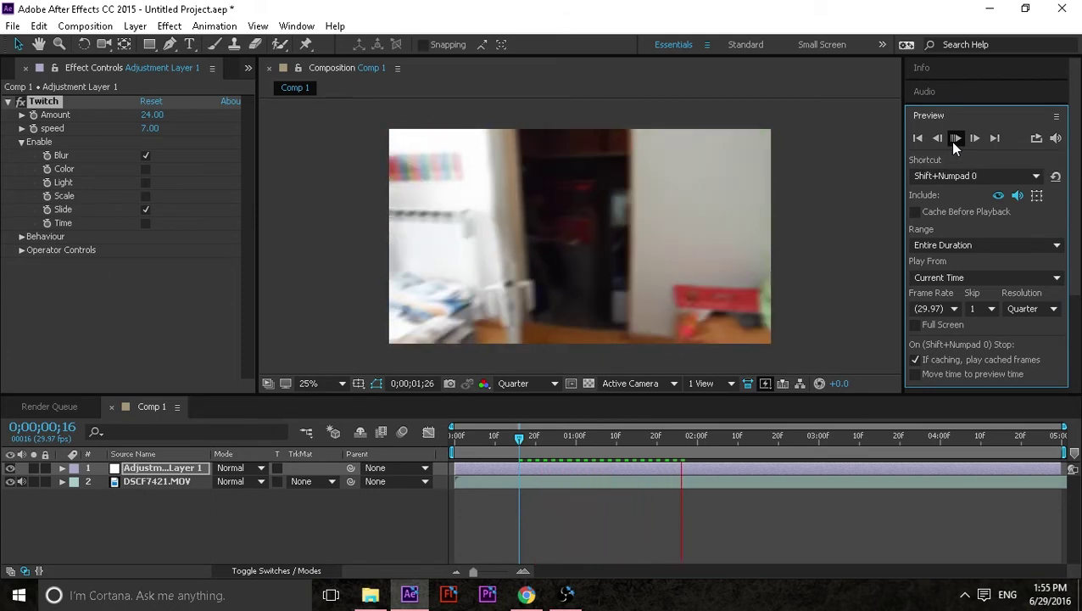
left_click(954, 143)
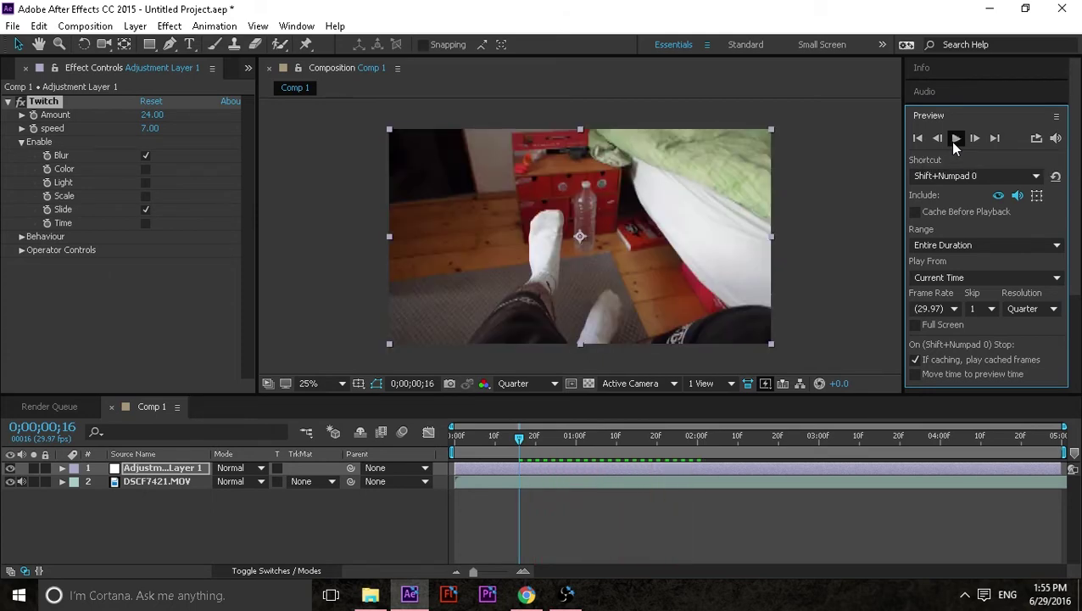
left_click_drag(519, 437, 567, 441)
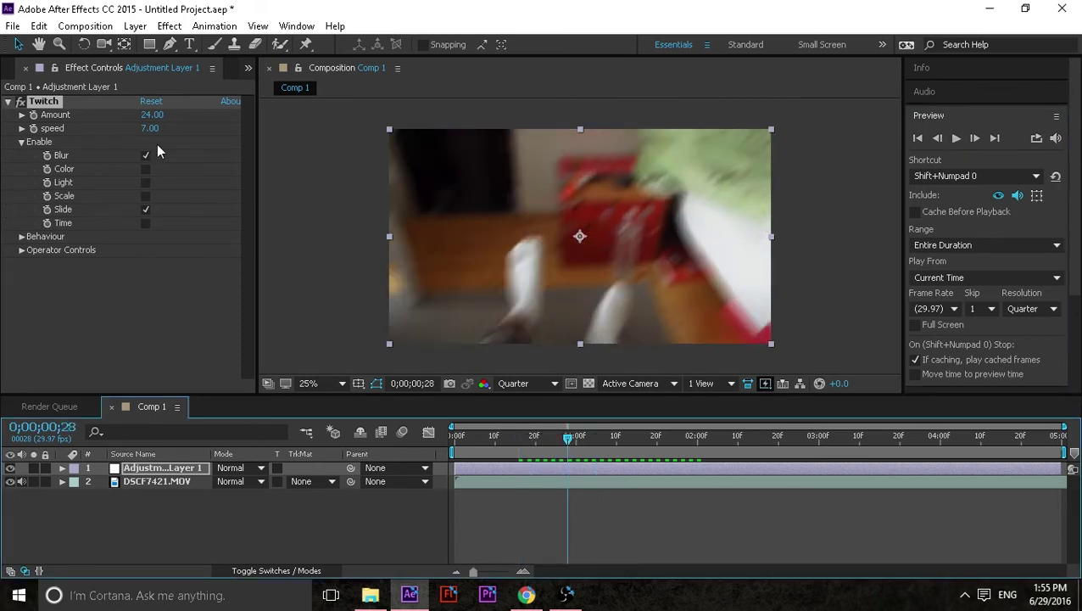
- Swap Twitch's Slide for Scale, replay the preview, and enable Light
left_click(145, 210)
left_click(146, 197)
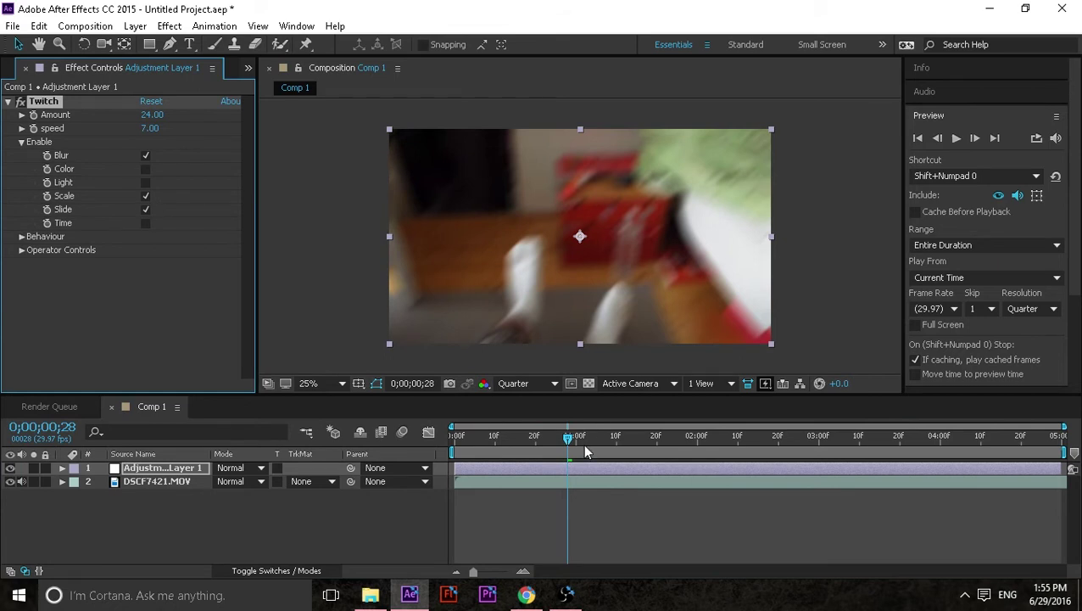
left_click(959, 138)
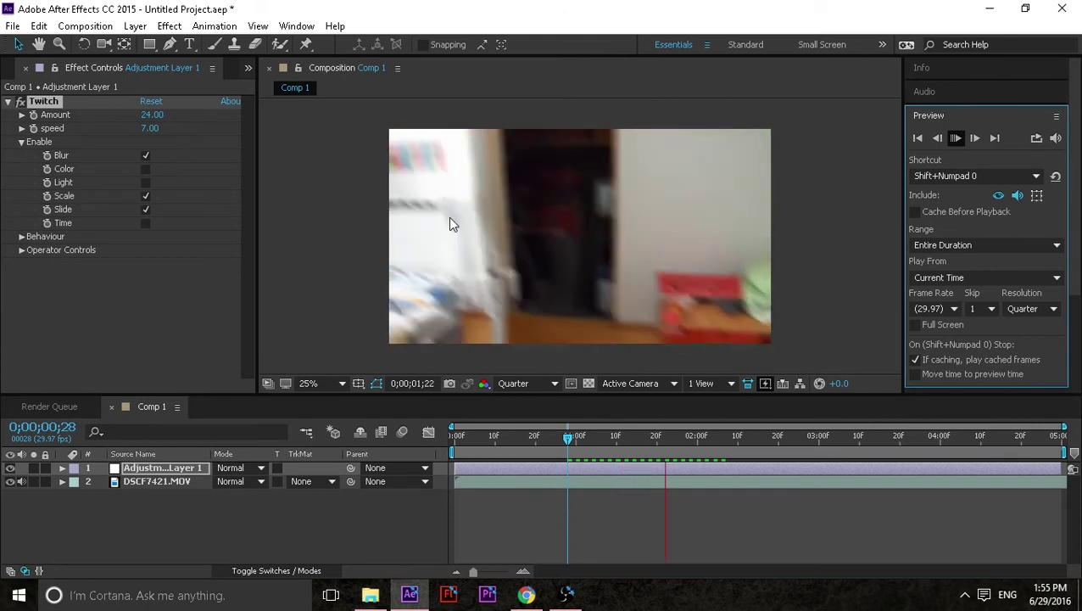
double_click(956, 139)
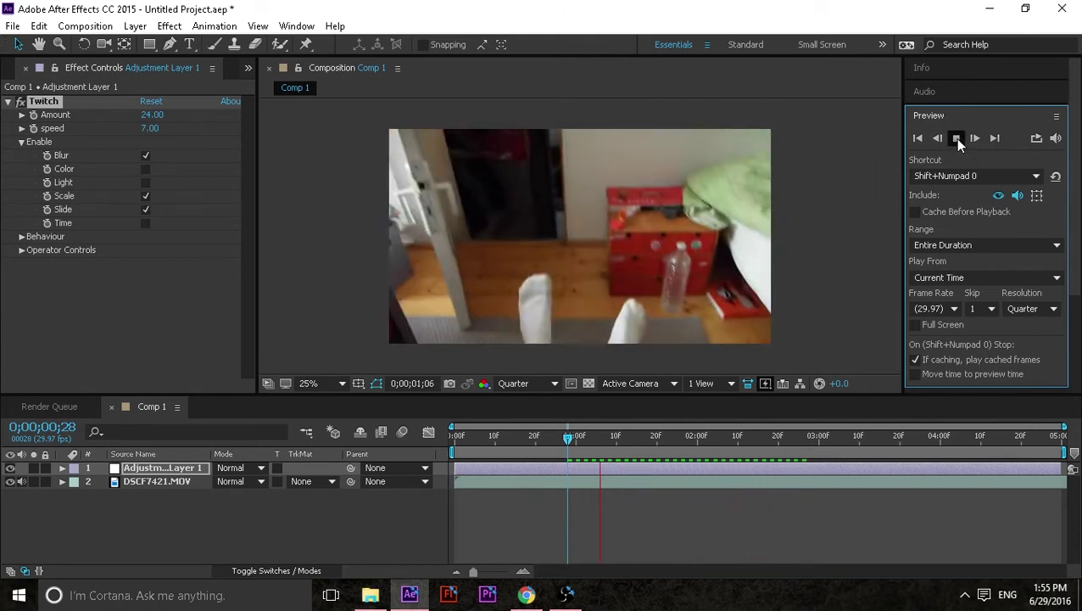
left_click(957, 139)
left_click(146, 183)
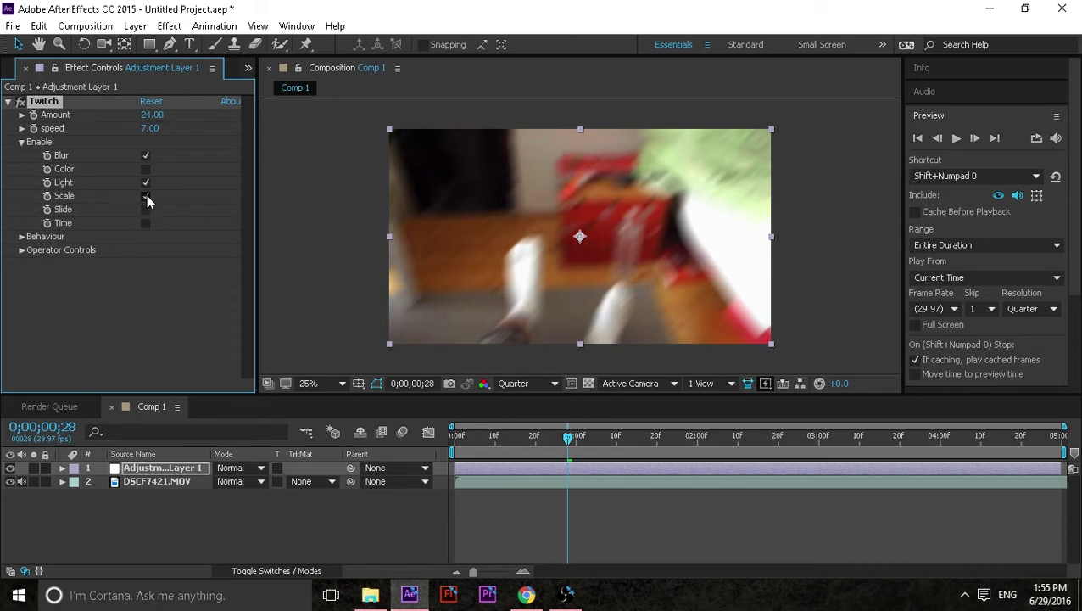
- Clear Scale and Light from Twitch, keep Blur, and raise Amount to 28 and speed to 11
left_click(146, 196)
left_click(145, 182)
left_click(146, 155)
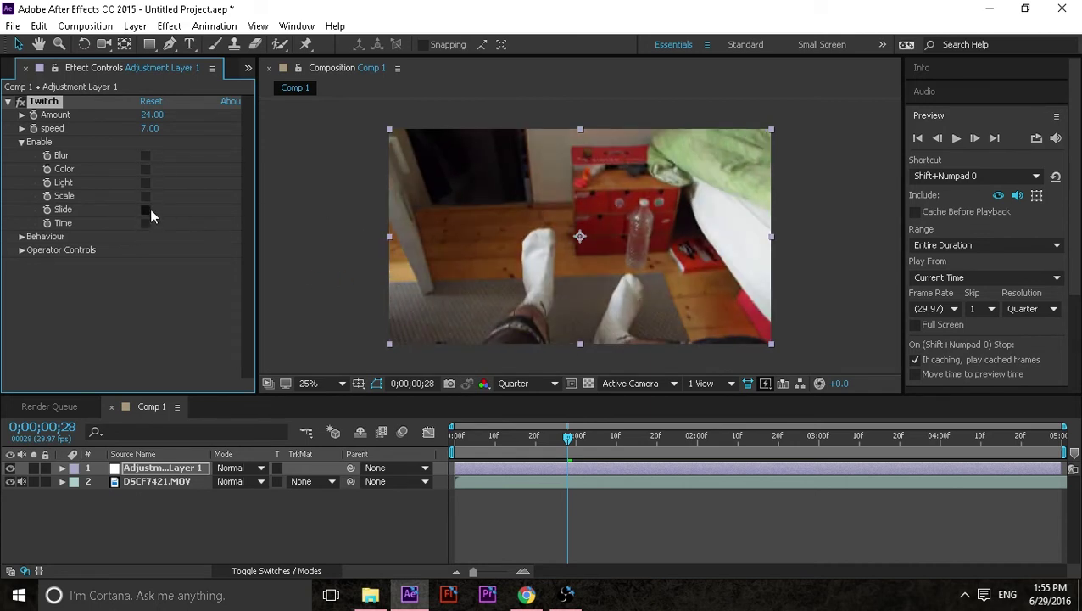
mouse_move(569, 447)
left_mouse_down()
mouse_move(420, 467)
mouse_move(536, 449)
mouse_move(557, 458)
left_mouse_up()
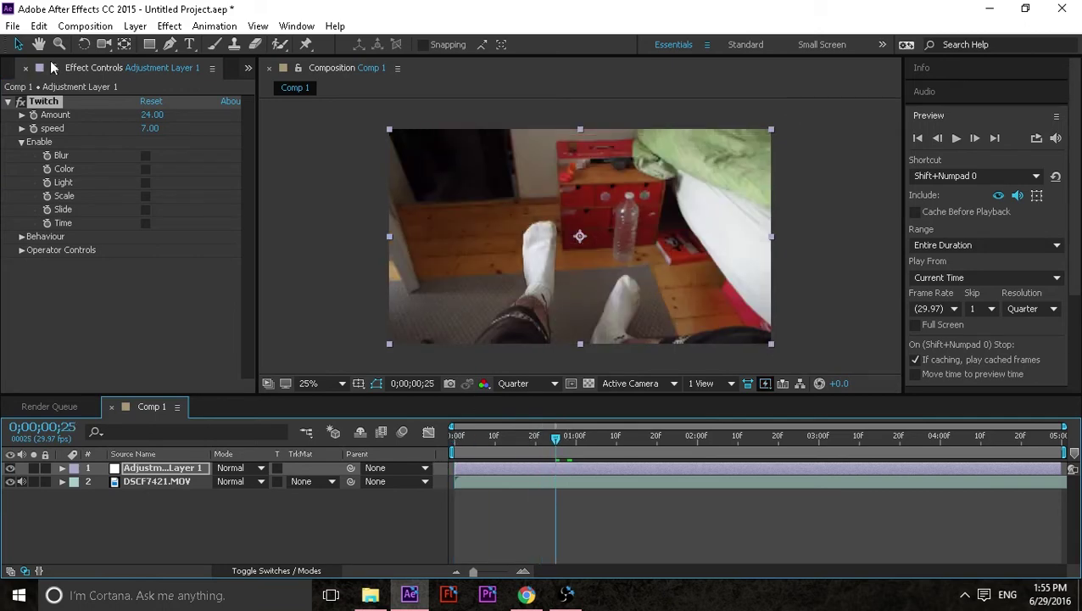
left_click(146, 156)
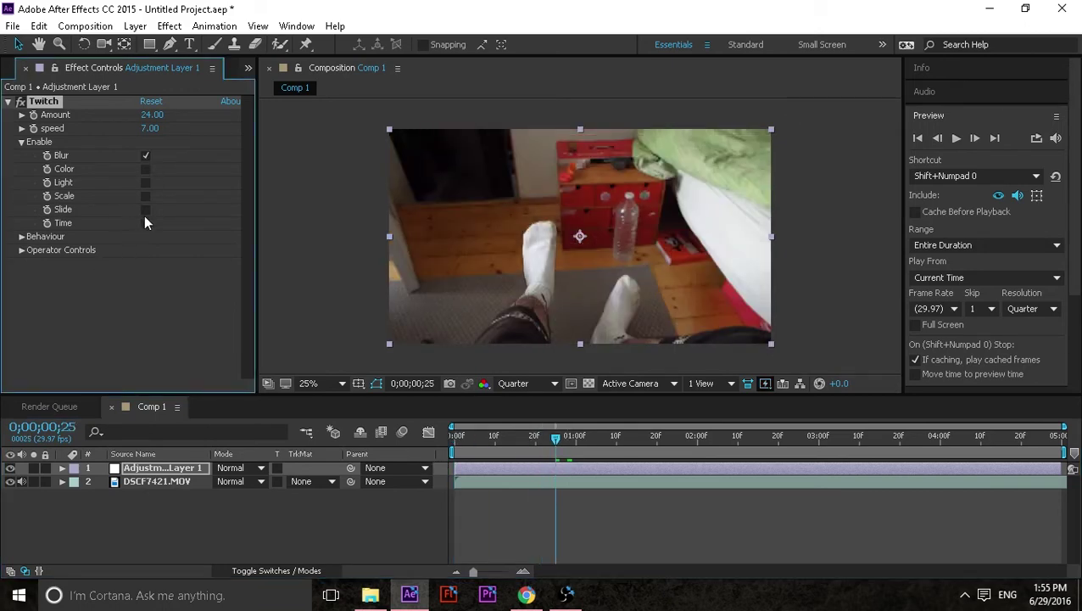
mouse_move(166, 118)
left_mouse_down()
mouse_move(145, 145)
mouse_move(149, 130)
left_mouse_up()
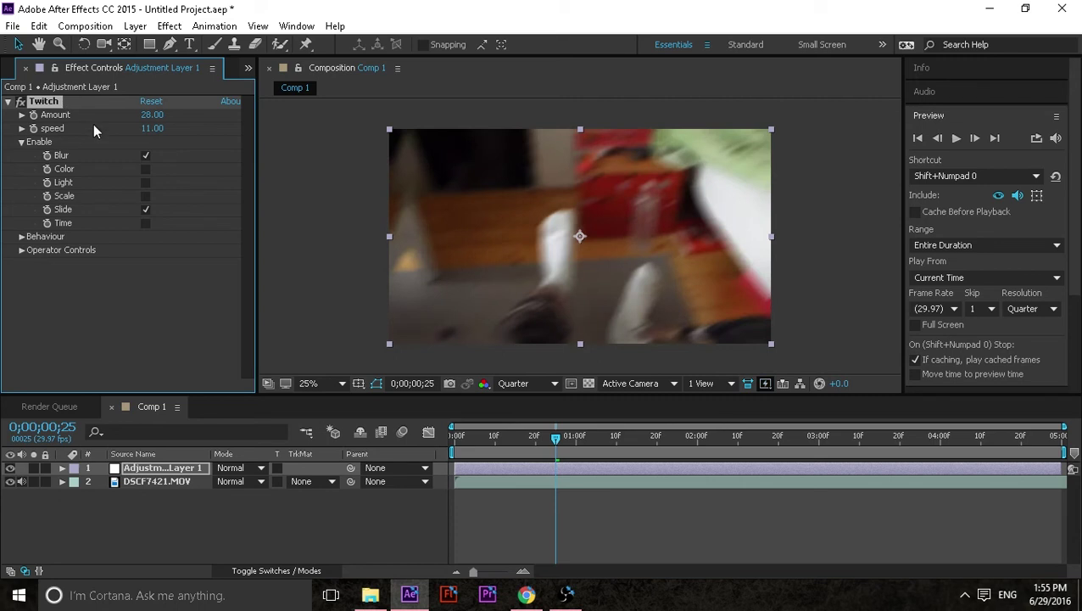
left_click(21, 141)
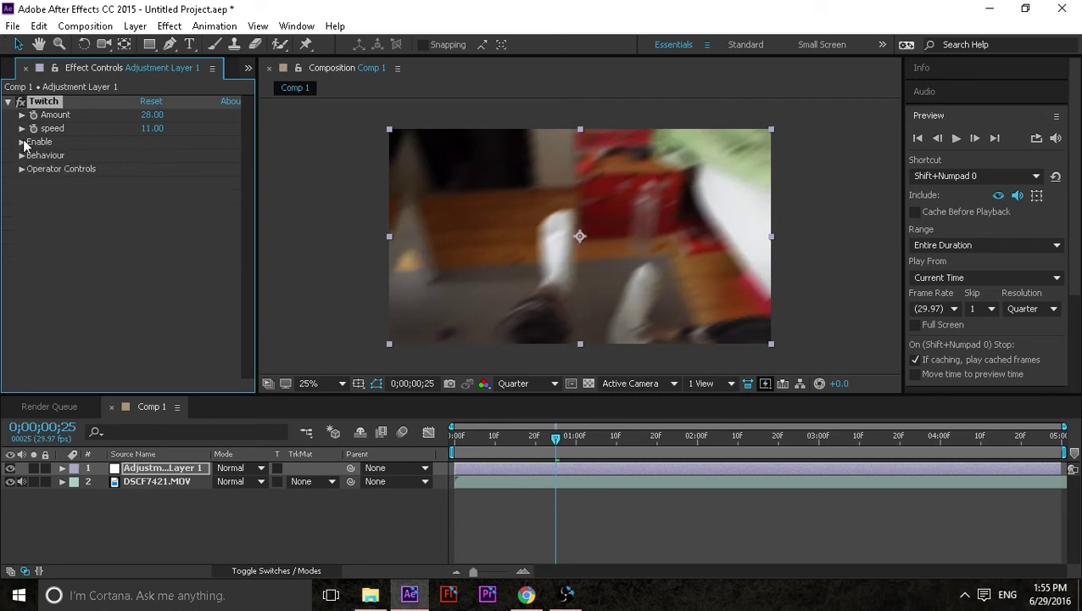
- Set Twitch's Slide RGB Split to 20 under Operator Controls, then scrub past one second
left_click(21, 168)
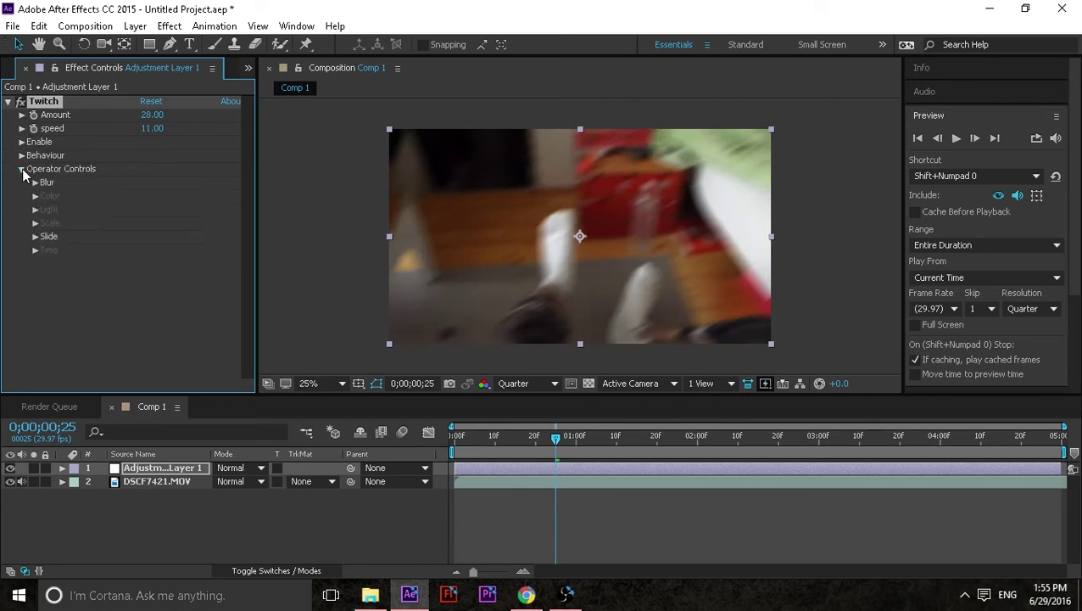
left_click(35, 236)
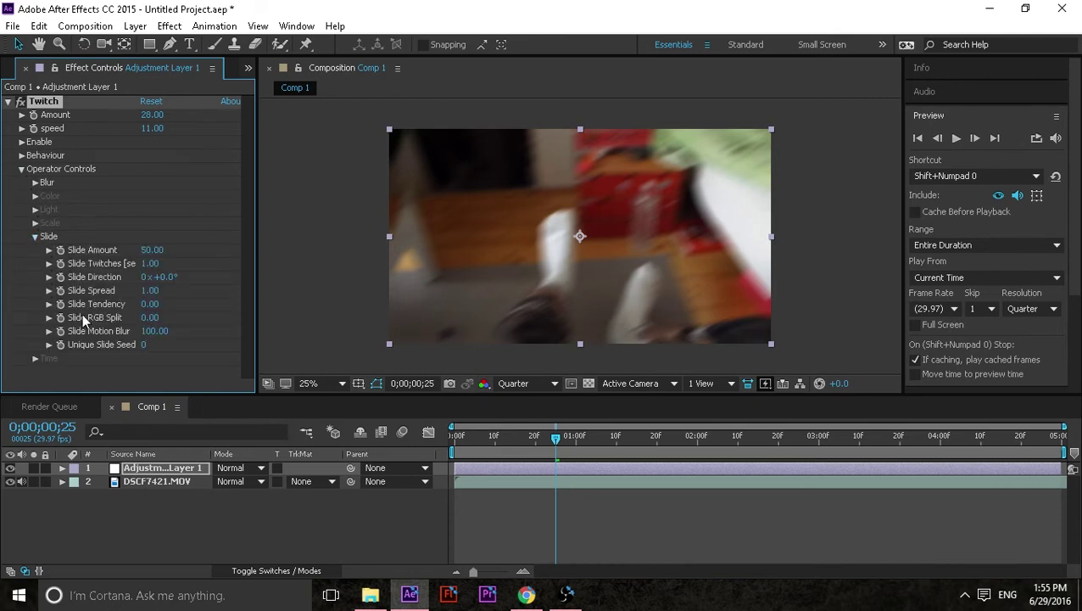
left_click_drag(153, 320, 170, 317)
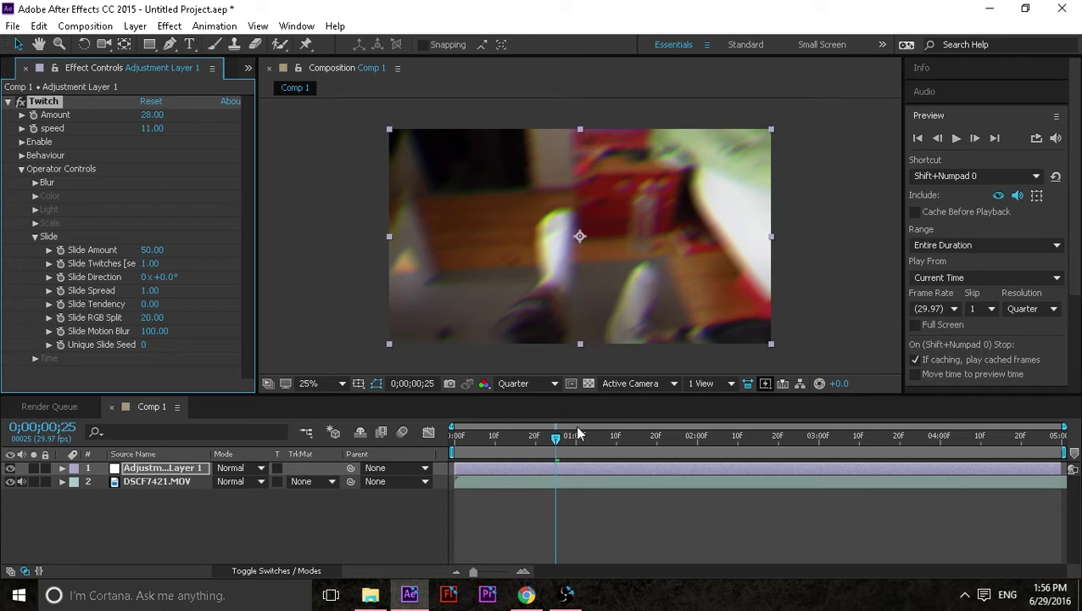
left_click_drag(556, 441, 520, 466)
- Trim Adjustment Layer 1 to 0;00;00;20–0;00;01;00 with Alt+[ and Alt+], then preview
left_click(955, 138)
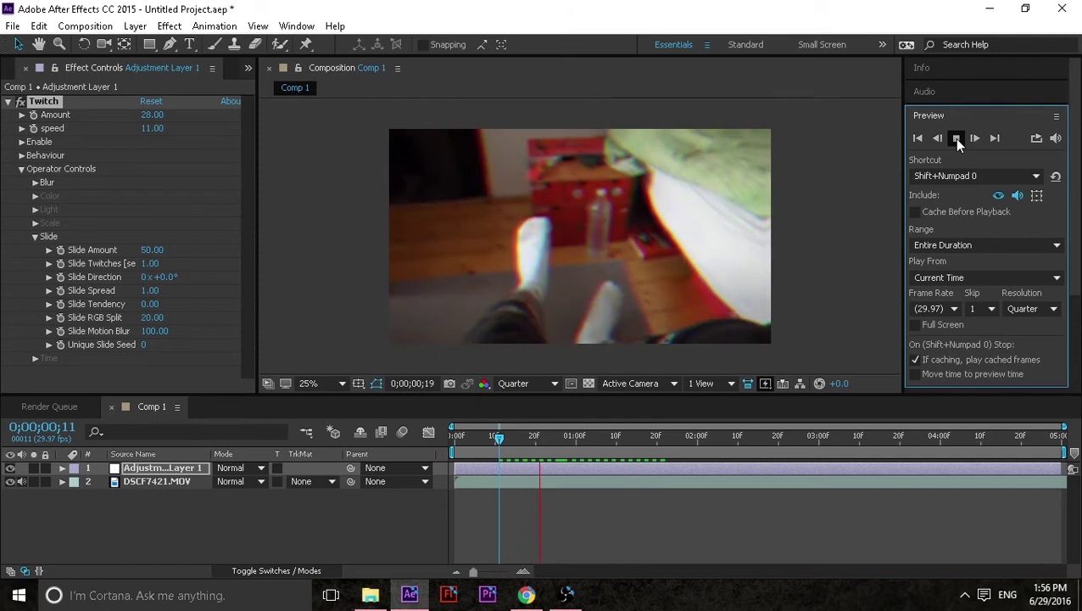
left_click(955, 138)
left_click_drag(506, 431, 473, 462)
key("alt+bracketleft")
key("alt+bracketright")
key("space")
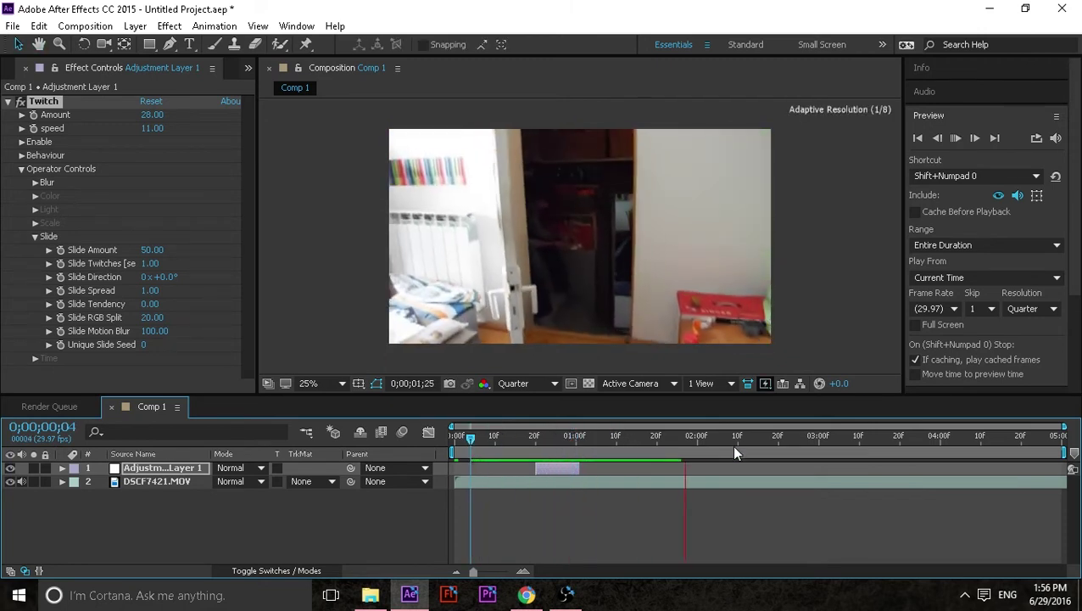
- Duplicate the glitch layer to about 0;00;01;24 and paste another copy at 0;00;02;16
left_click_drag(711, 439, 645, 438)
left_click(566, 472)
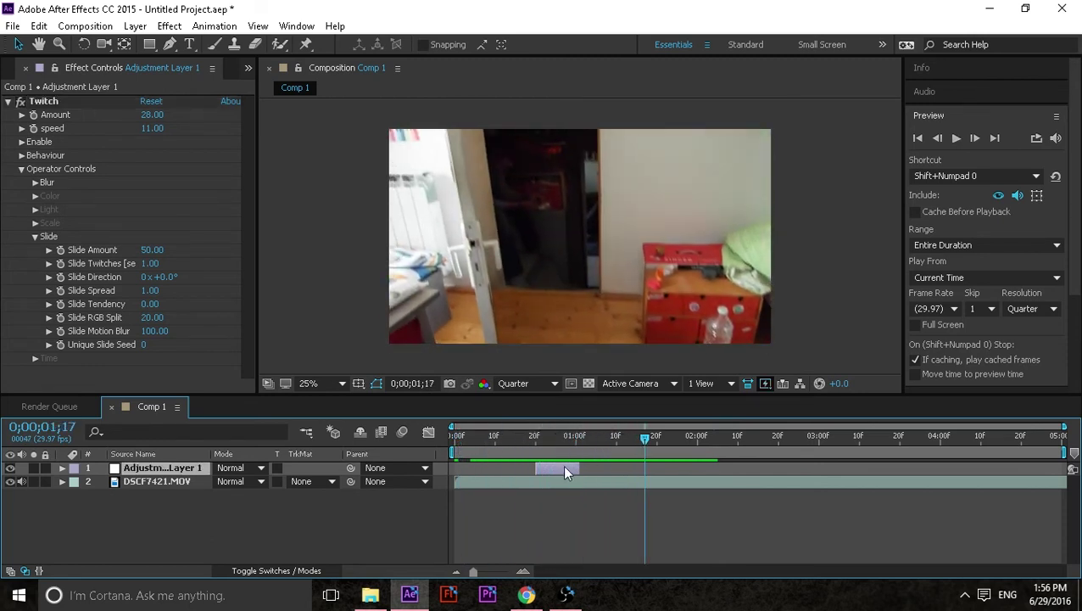
key("ctrl+d")
left_click_drag(563, 464, 697, 464)
left_click_drag(647, 438, 451, 473)
key("space")
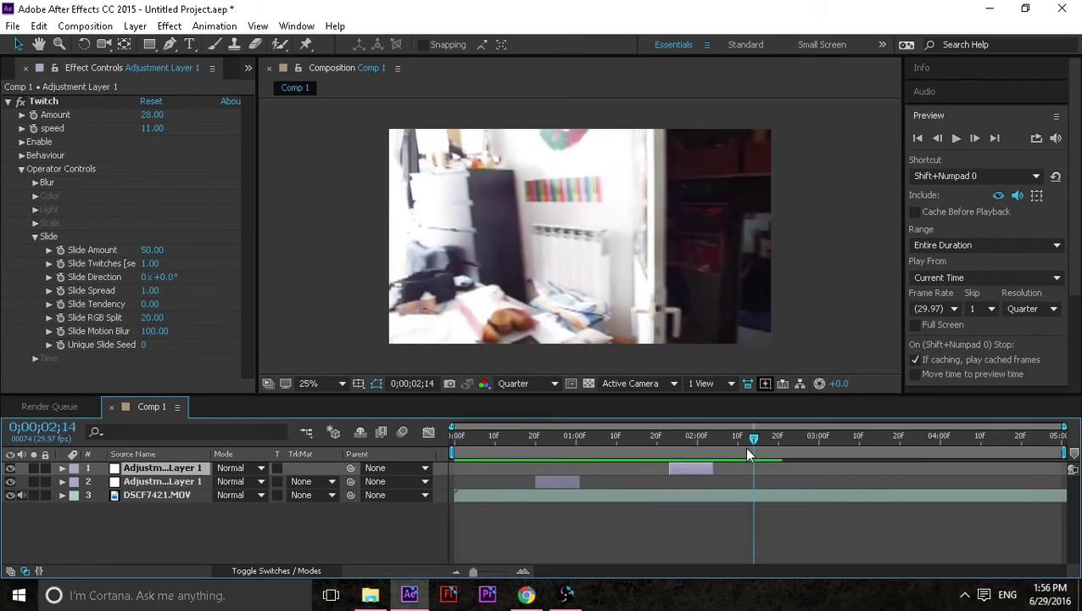
left_click(762, 438)
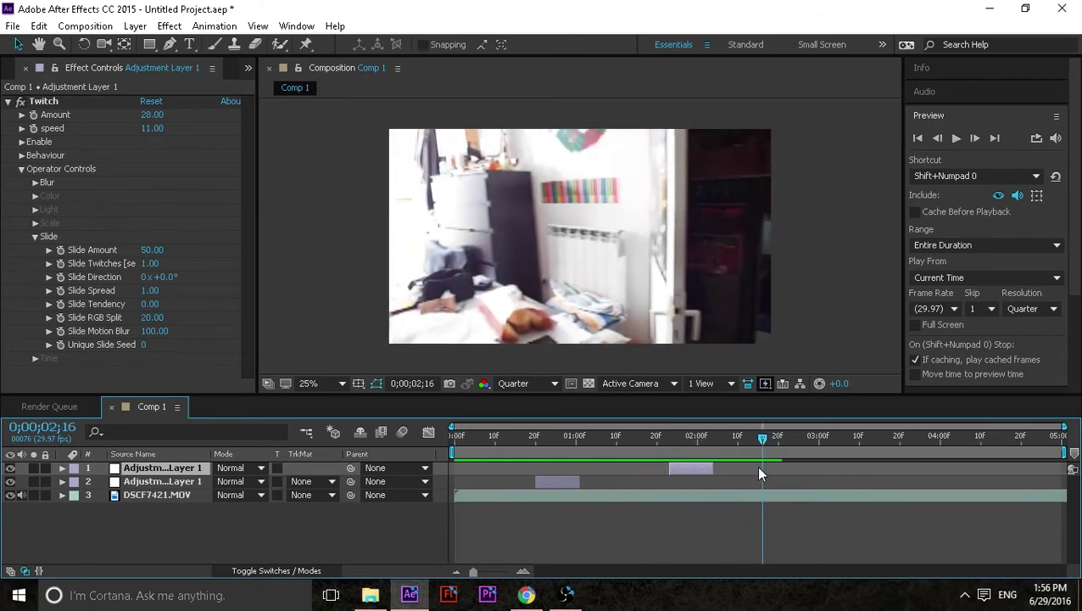
key("ctrl+v")
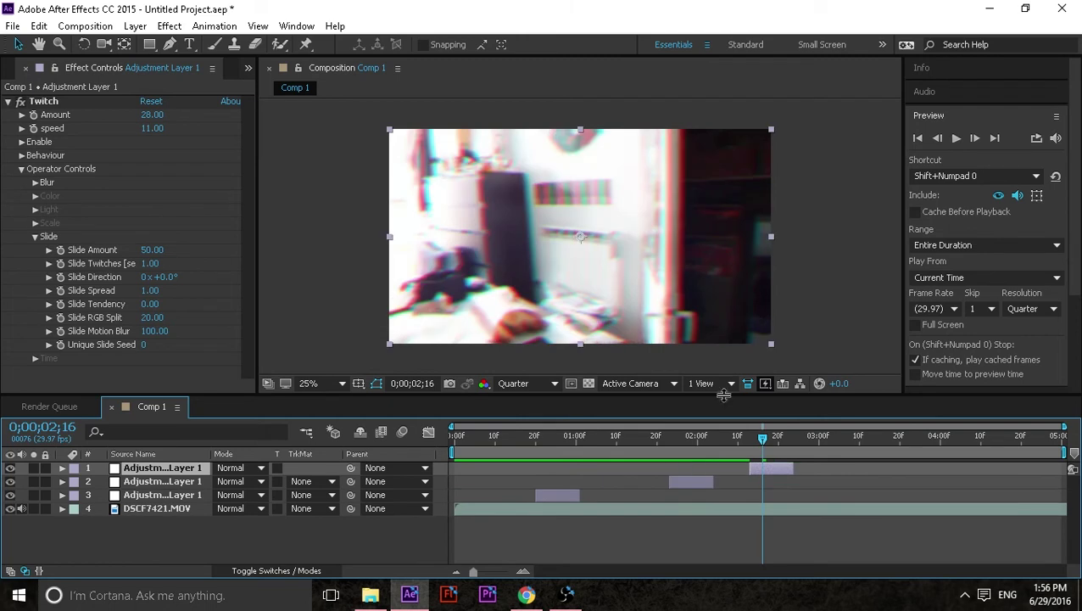
- Raise the newest copy's Twitch Amount to 45 and speed to 14
left_click_drag(152, 116, 166, 119)
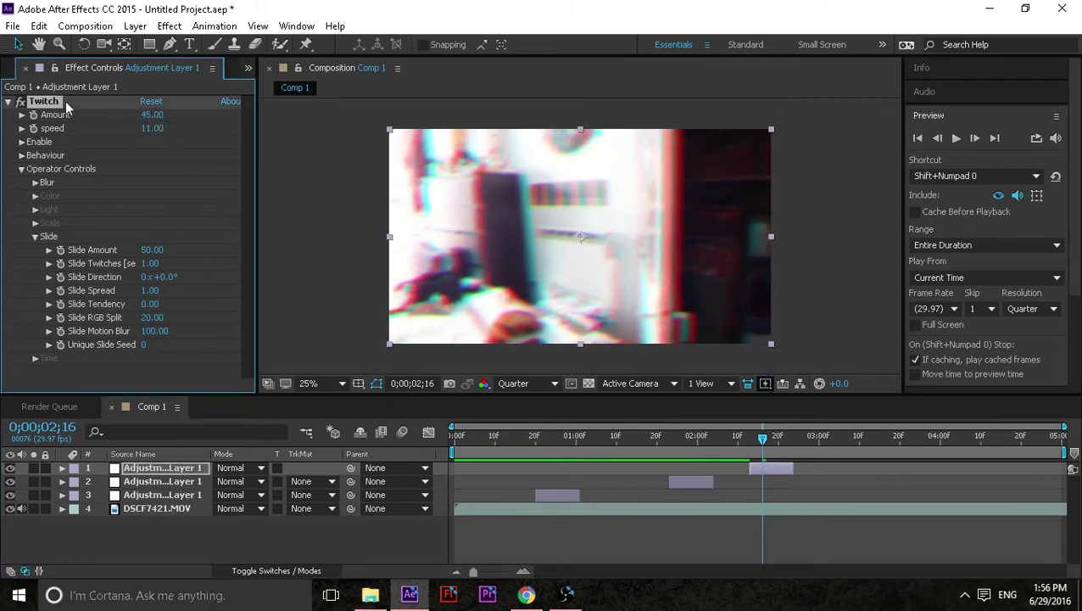
left_click(22, 128)
left_click(22, 128)
left_click_drag(144, 130, 156, 130)
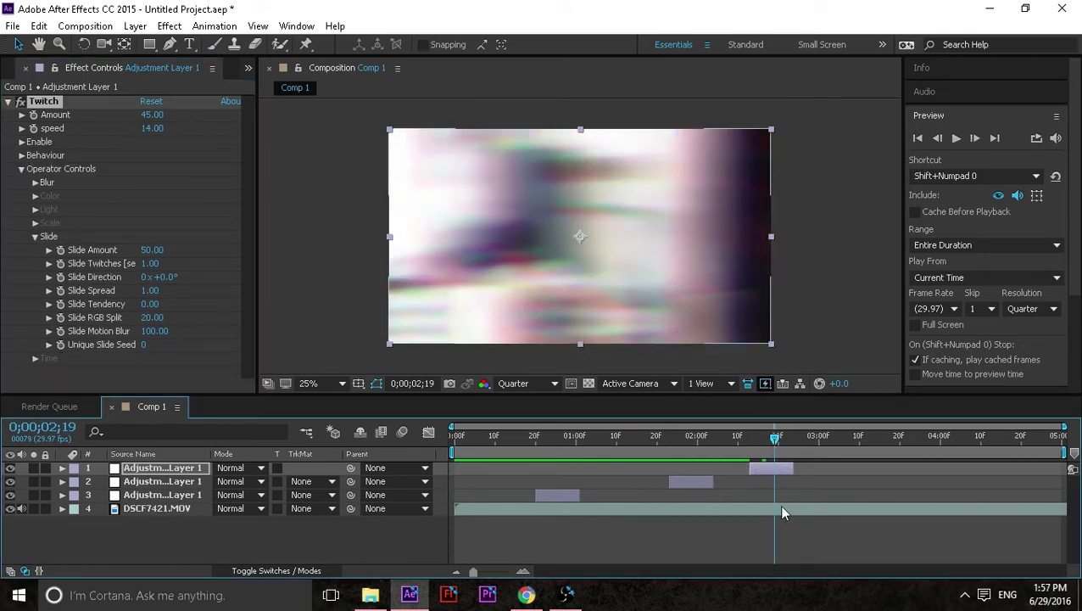
- End DSCF7421.MOV at 0;00;02;19 and drag DSCF7425 from the Paris folder into the comp
left_click(779, 507)
key("alt+bracketright")
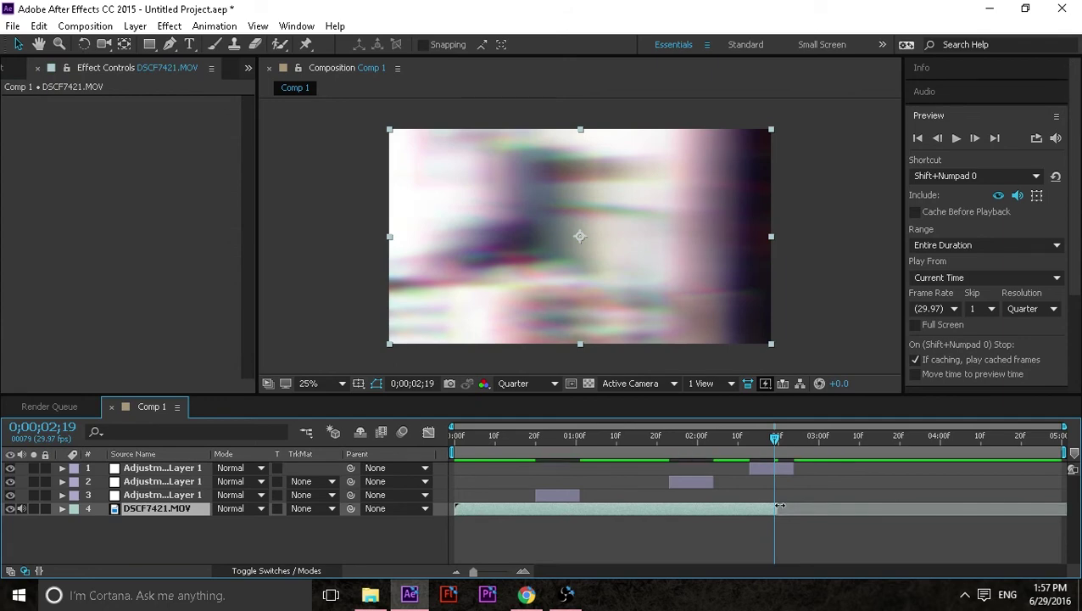
left_click(370, 594)
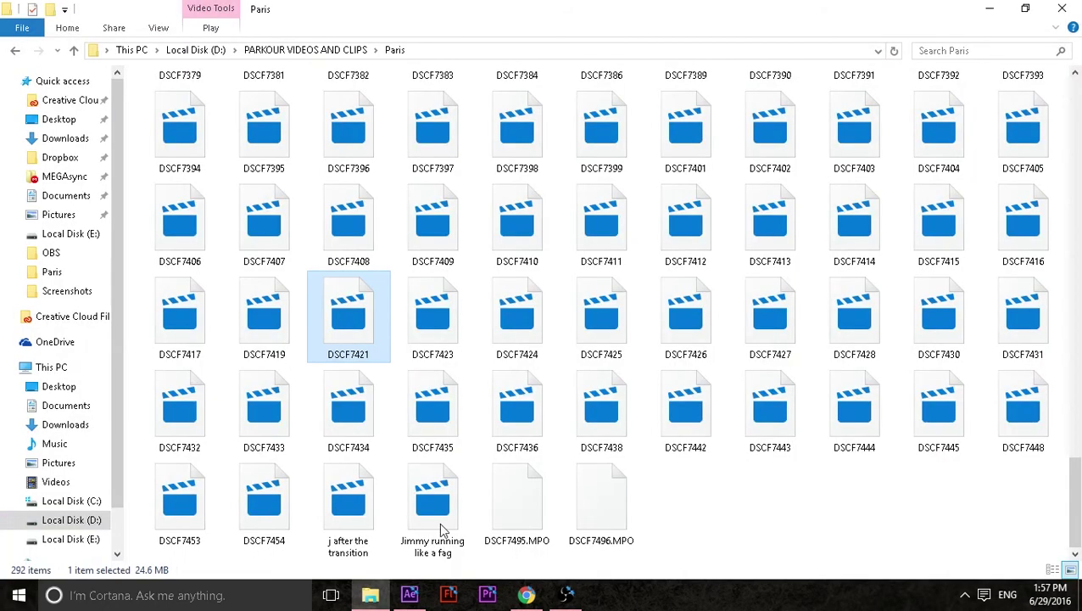
left_click_drag(601, 318, 164, 525)
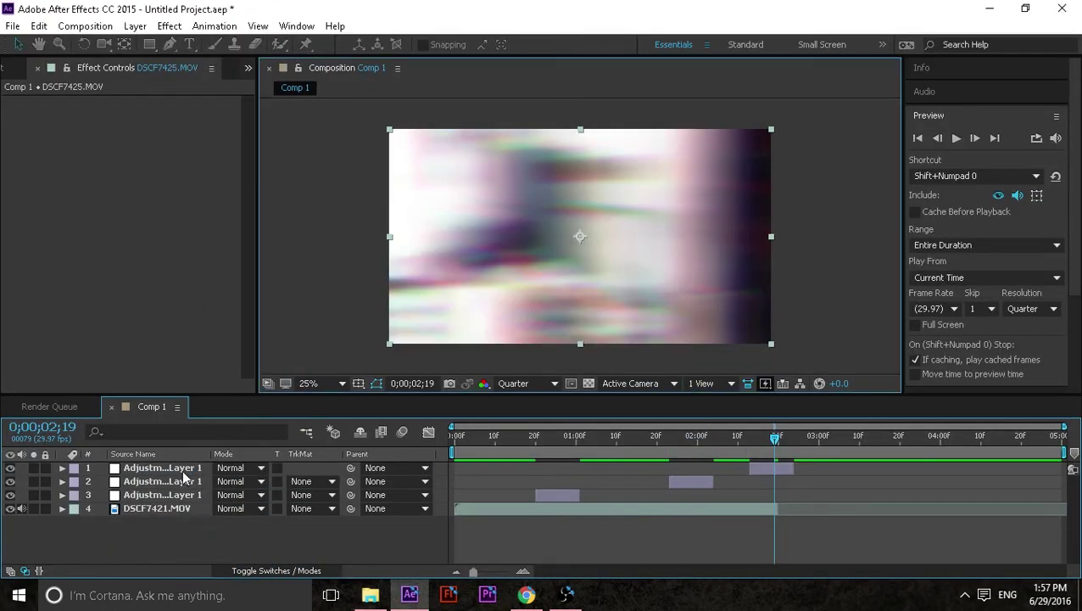
- Move DSCF7425.MOV below the glitch layers and preview the cut from 0;00;02;02
left_click(797, 466)
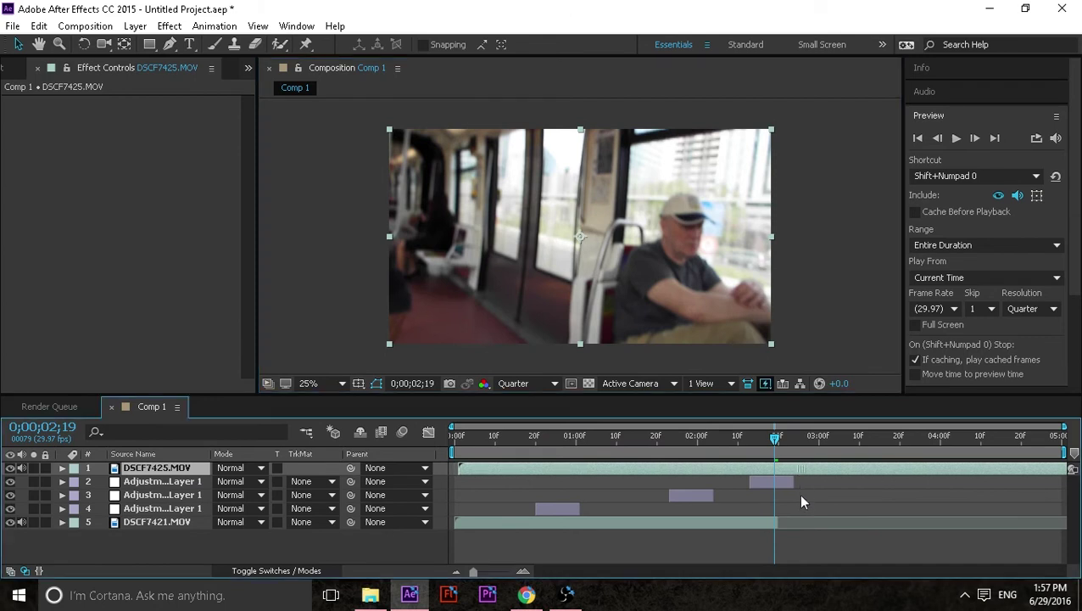
left_click_drag(159, 467, 174, 487)
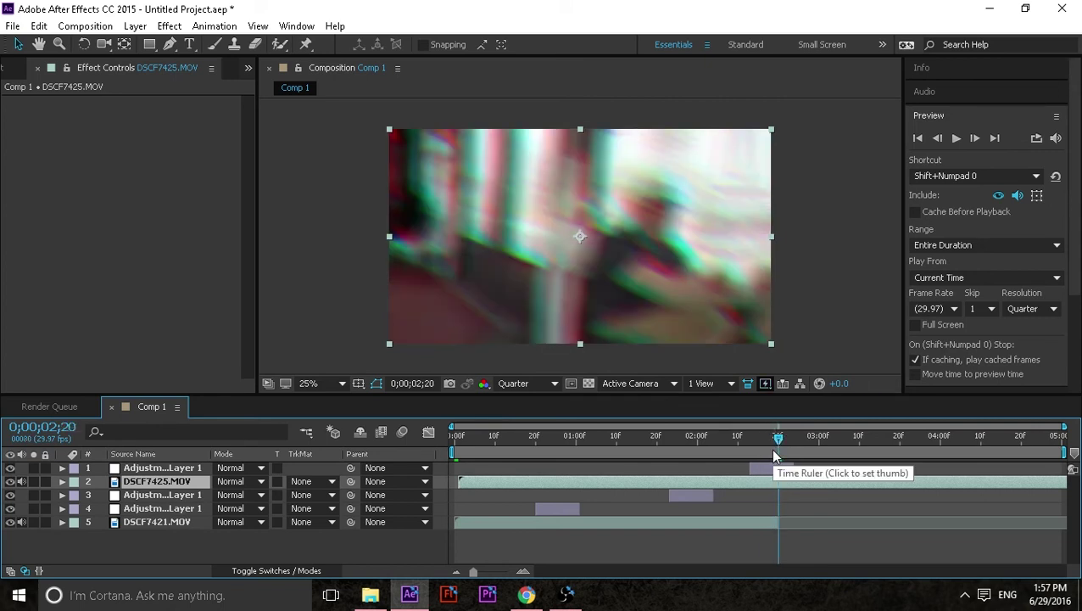
left_click_drag(782, 438, 487, 456)
left_click(956, 139)
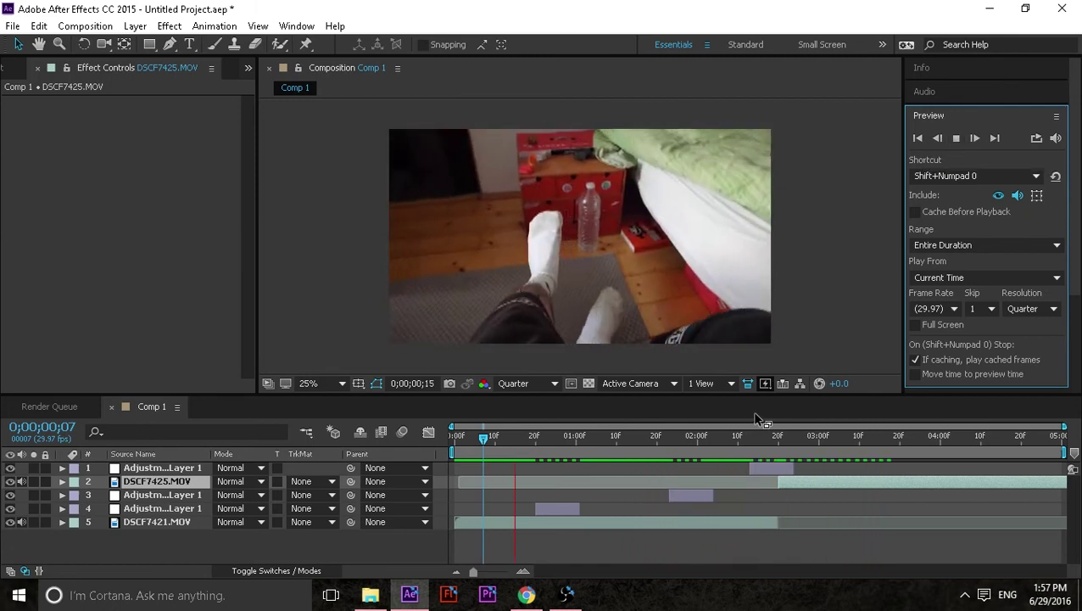
left_click(956, 139)
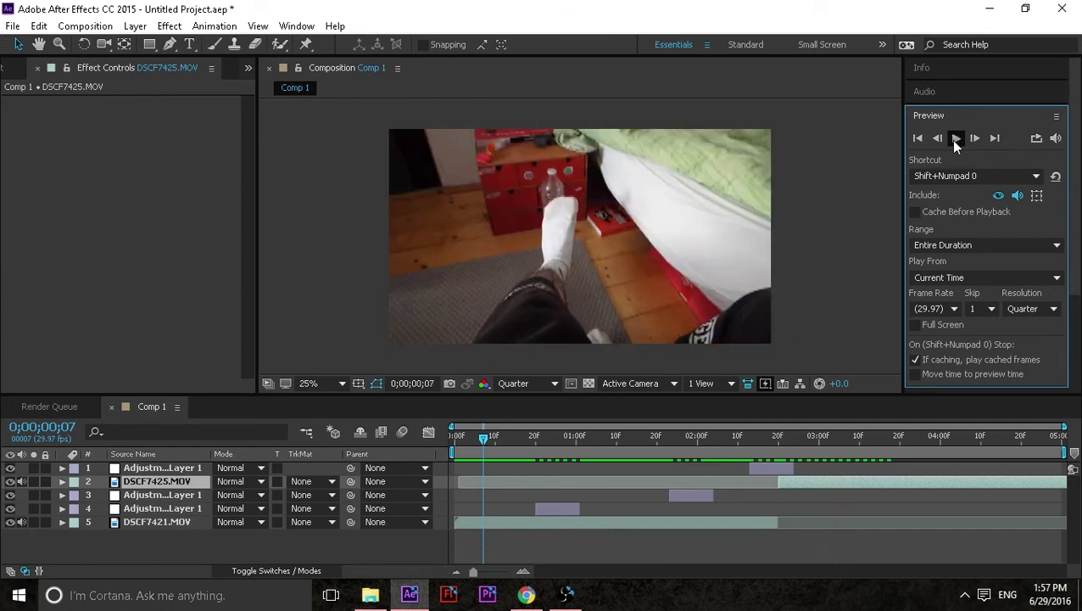
left_click(24, 485)
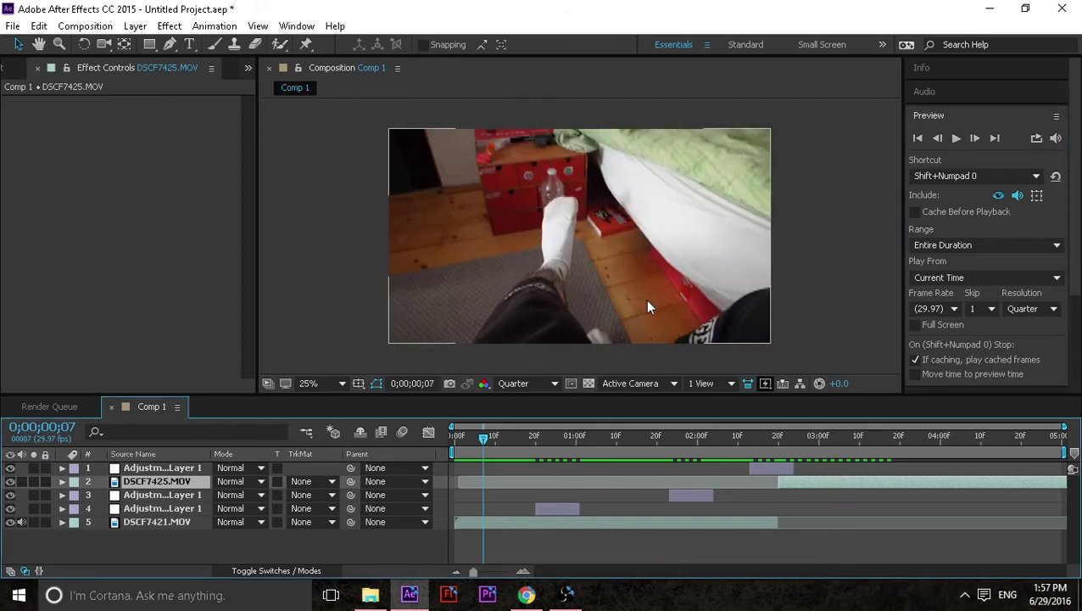
left_click_drag(471, 443, 382, 434)
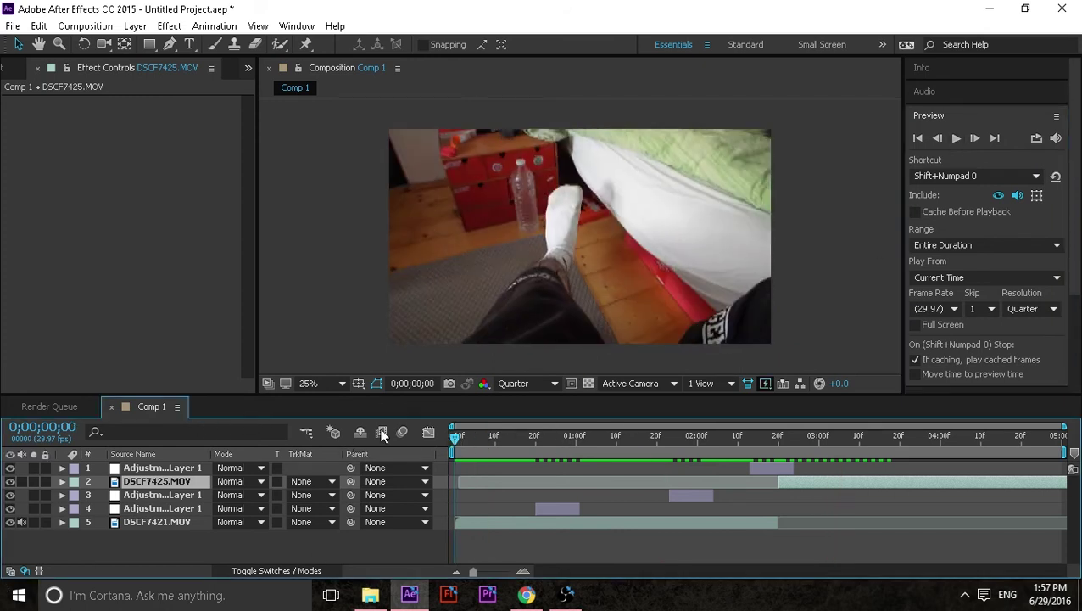
left_click(956, 139)
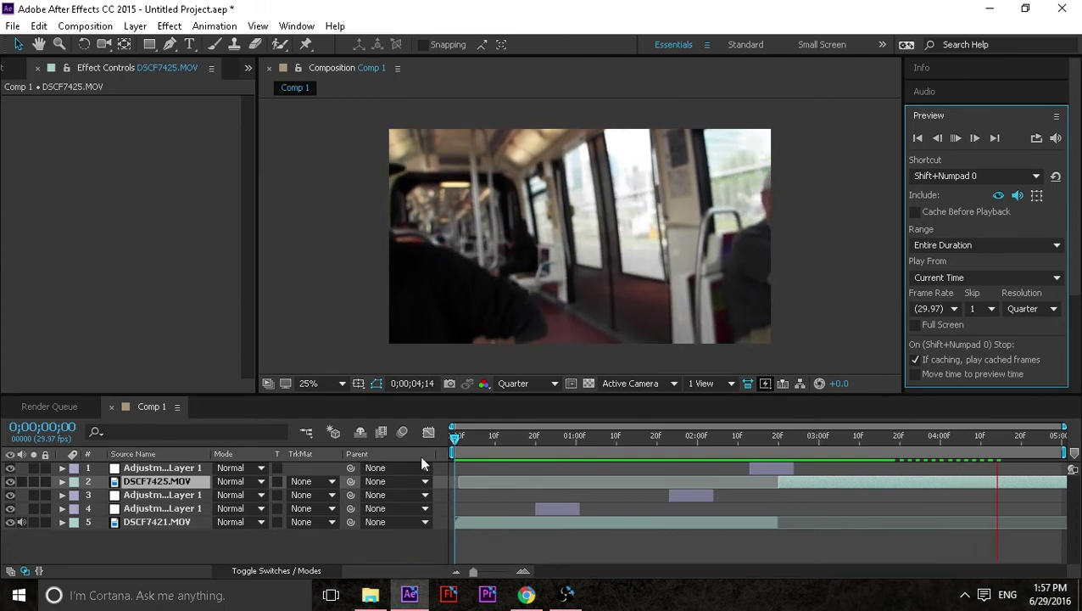
left_click(956, 138)
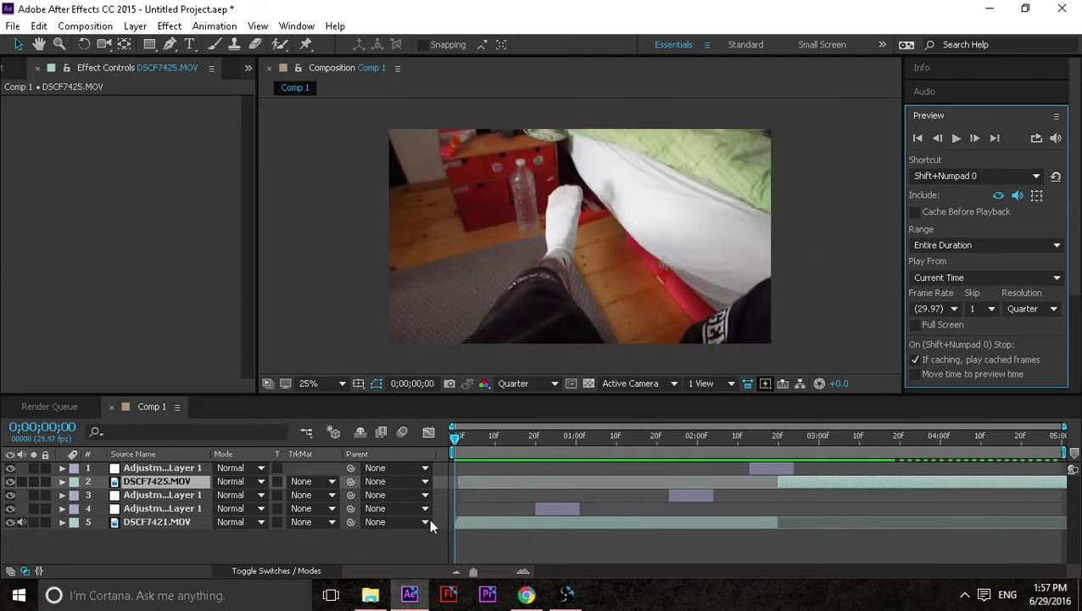
left_click_drag(456, 440, 654, 491)
- On the middle glitch layer, turn on Twitch's Blur and turn off Slide
left_click(693, 498)
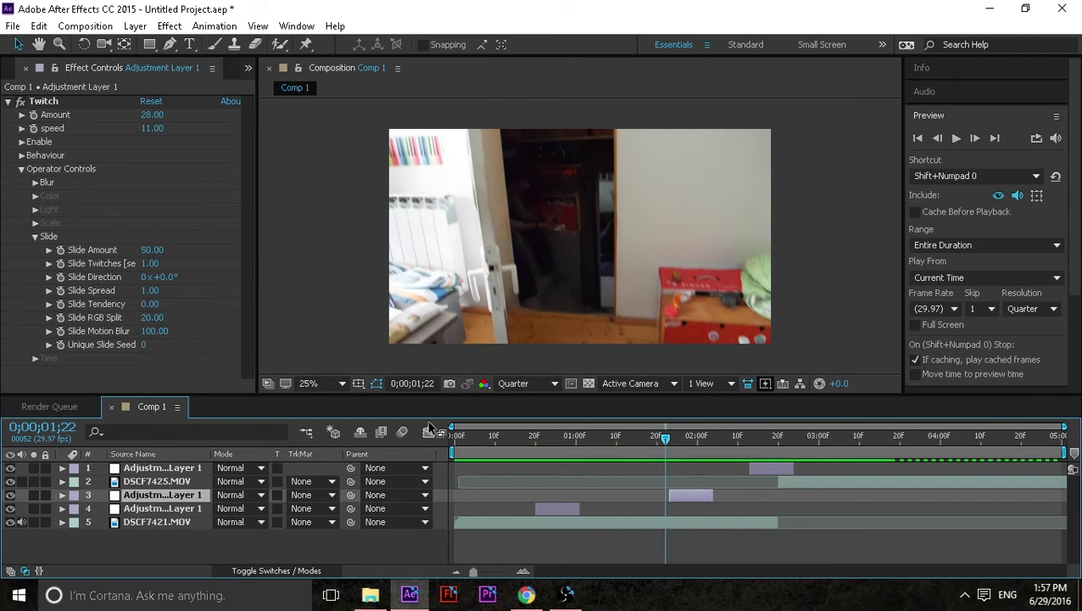
left_click_drag(660, 436, 682, 439)
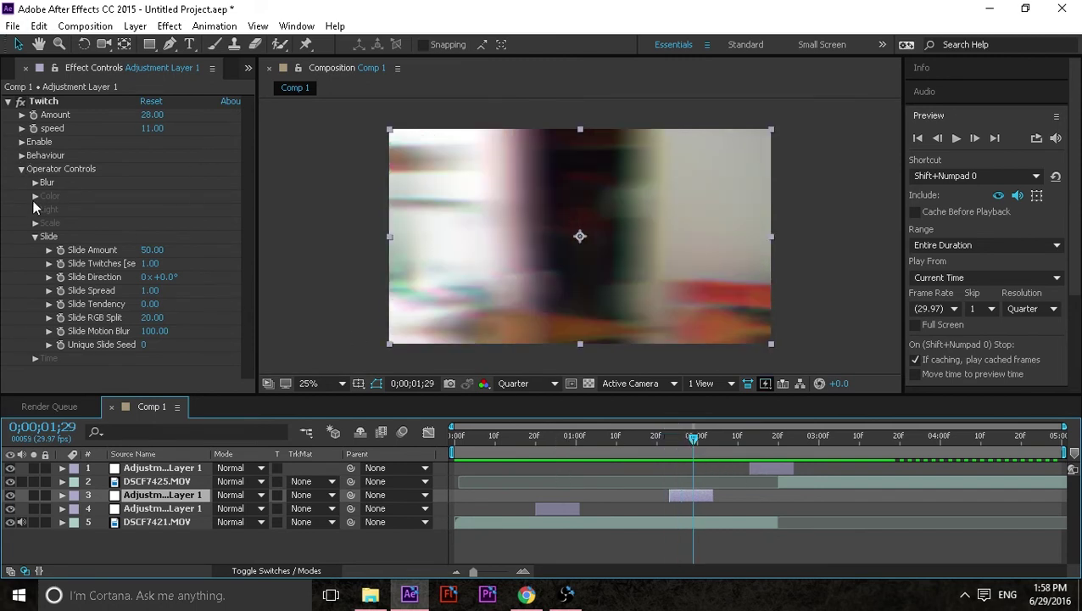
left_click(22, 169)
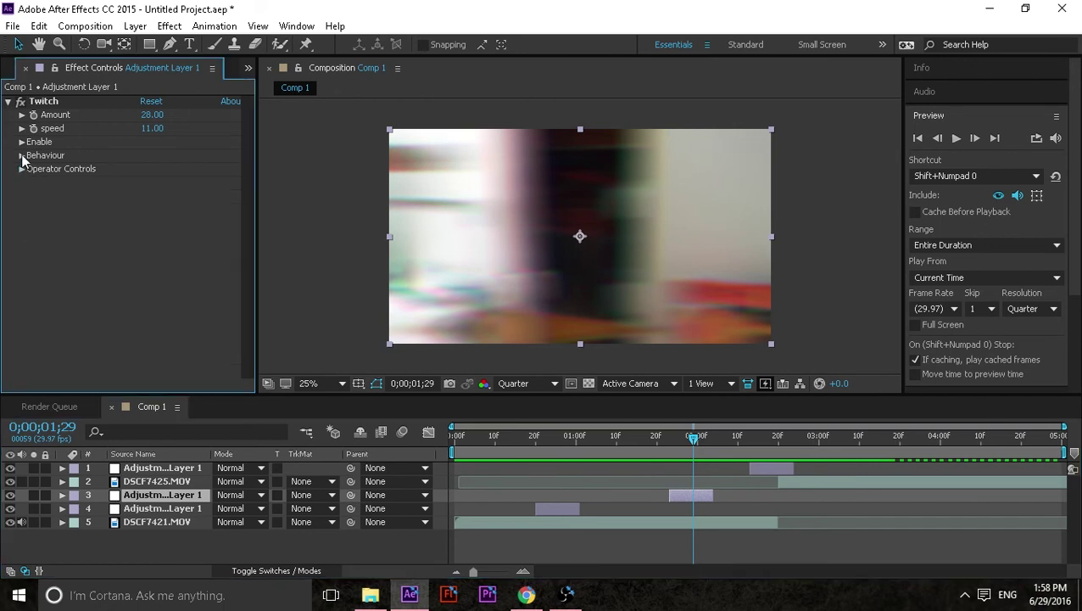
left_click(22, 141)
left_click(145, 156)
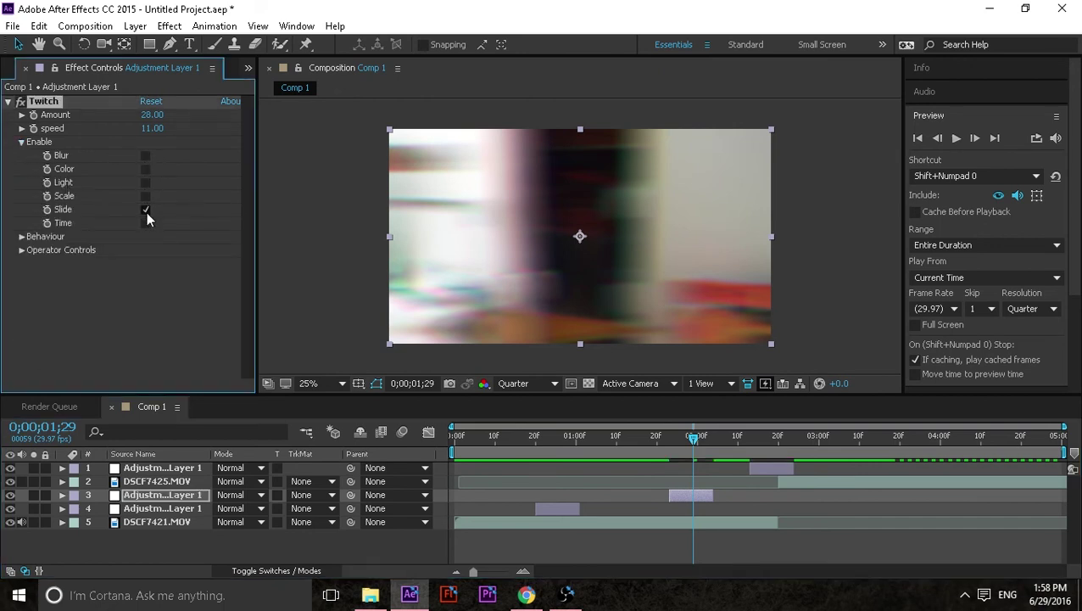
left_click(145, 209)
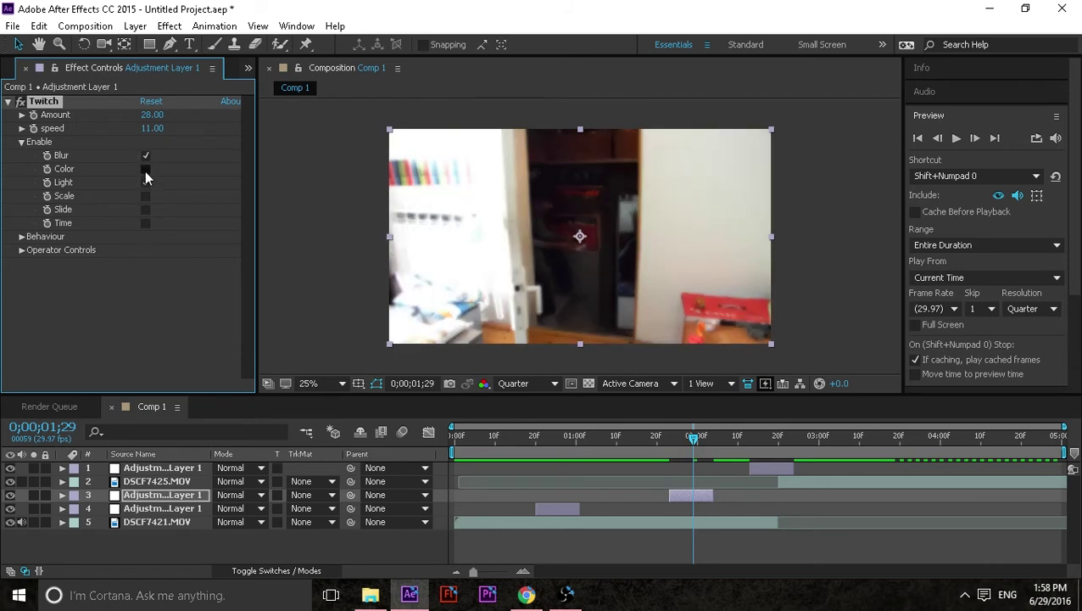
- Raise that Twitch Amount to 152 and preview the transition from 0;00;01;16
mouse_move(155, 117)
left_mouse_down()
mouse_move(187, 127)
mouse_move(197, 157)
mouse_move(151, 128)
mouse_move(181, 134)
mouse_move(167, 134)
mouse_move(168, 123)
left_mouse_up()
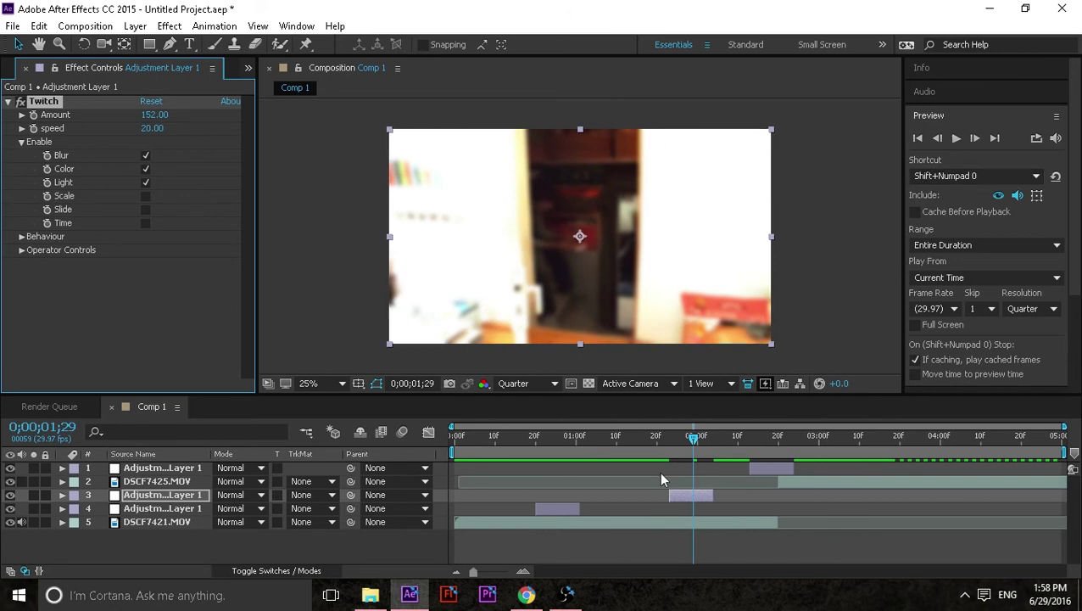
left_click_drag(692, 439, 640, 439)
left_click(955, 137)
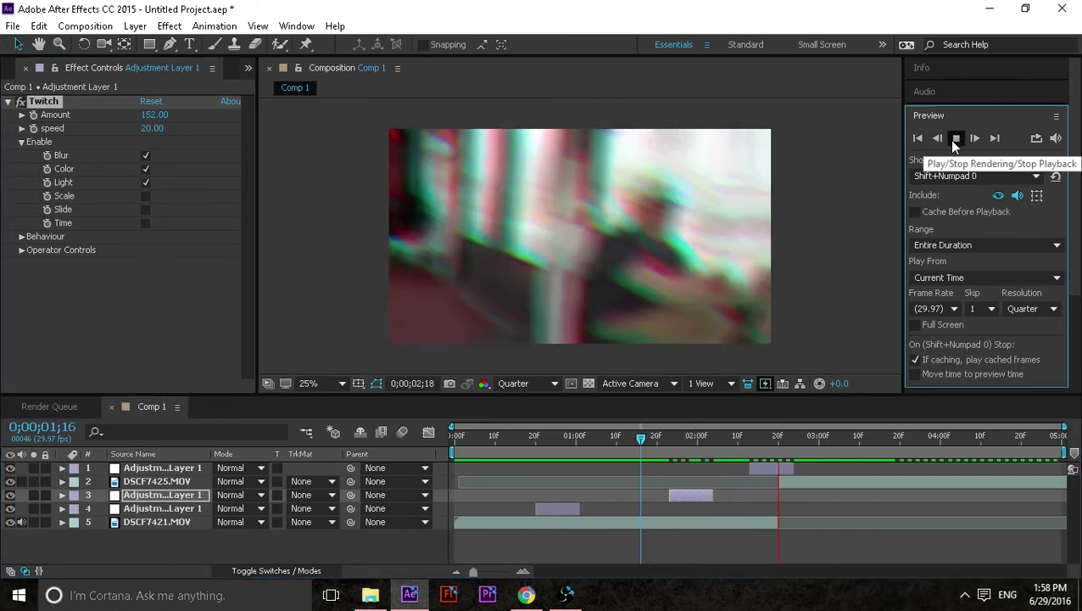
left_click(955, 138)
mouse_move(631, 444)
left_mouse_down()
mouse_move(729, 435)
mouse_move(630, 438)
mouse_move(714, 439)
mouse_move(670, 458)
mouse_move(628, 456)
left_mouse_up()
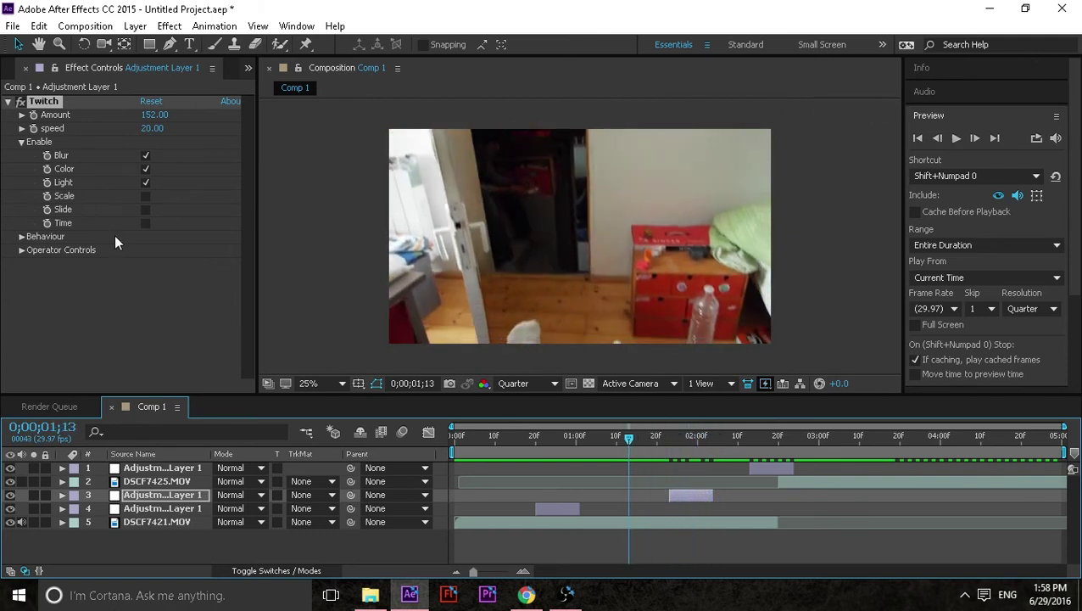
- Enable Time in the middle layer's Twitch and play the transition preview
left_click(146, 223)
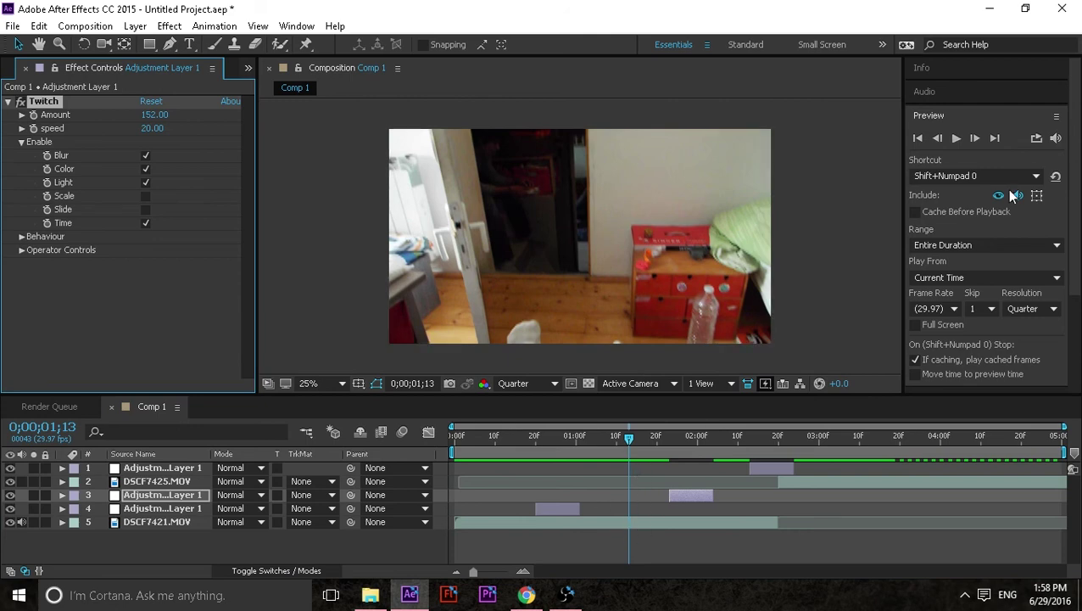
left_click(955, 140)
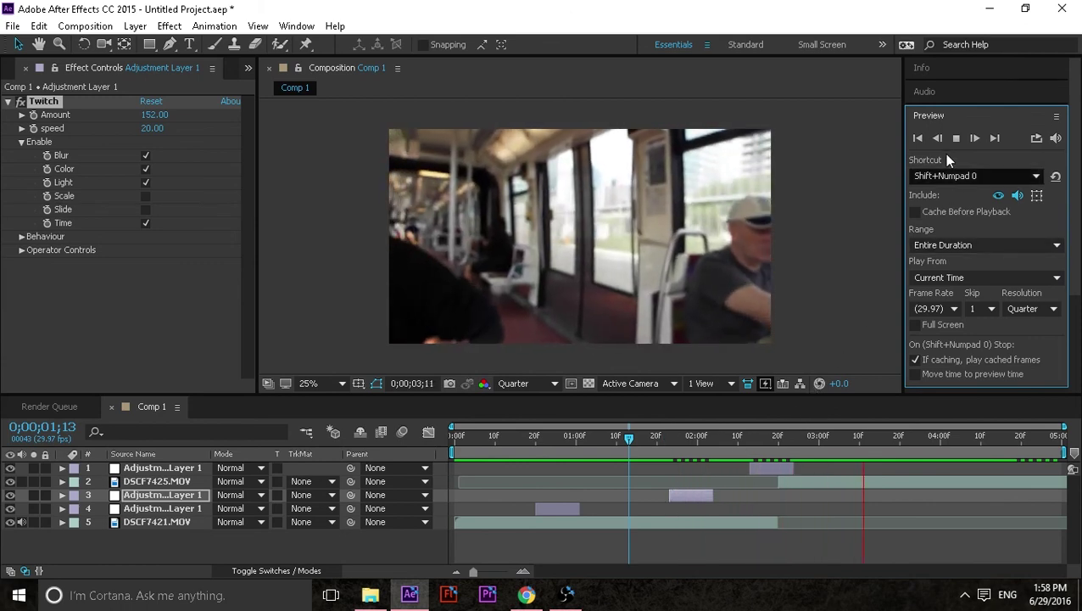
left_click(956, 139)
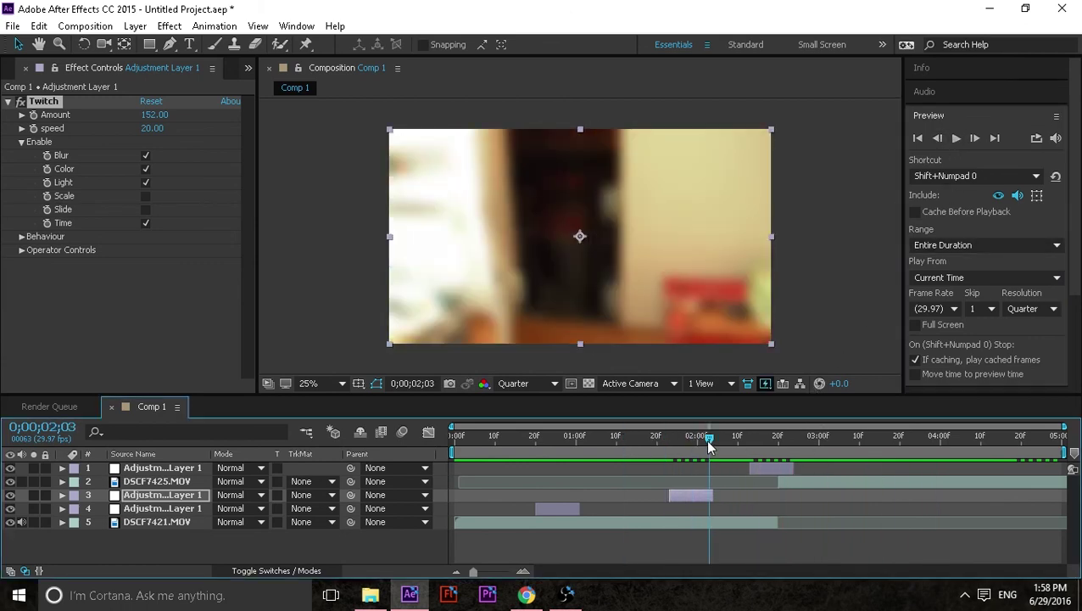